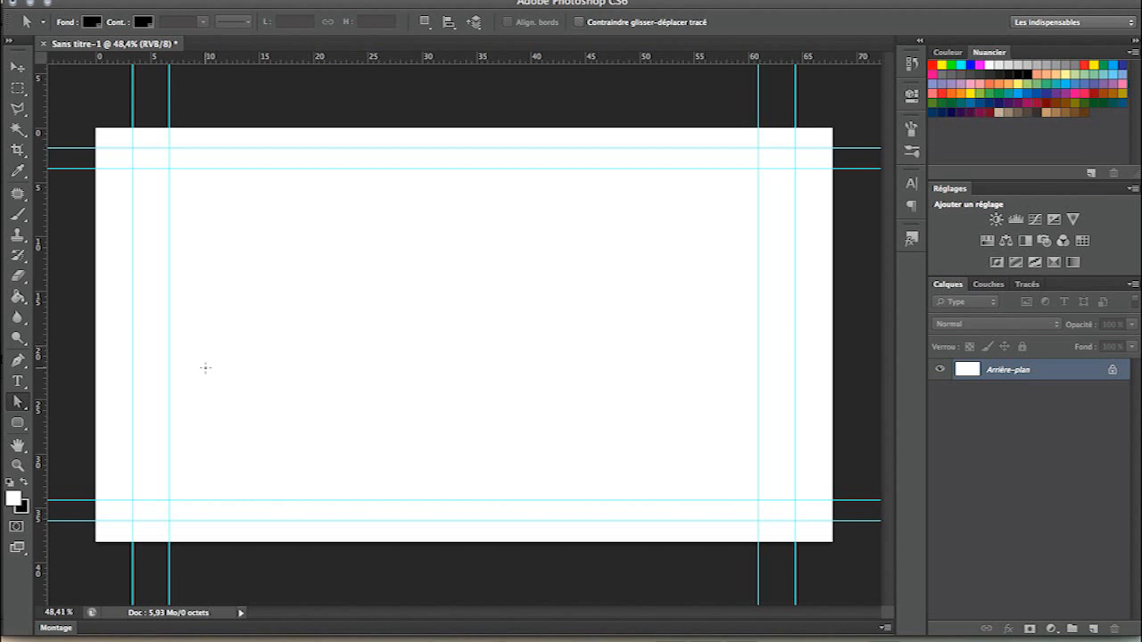
- Create a new empty layer above the Arrière-plan layer
{"action": "left_click", "coordinate": [17, 381]}
{"action": "left_click", "coordinate": [17, 360]}
{"action": "key", "text": "t"}
{"action": "key", "text": "a"}
{"action": "left_click", "coordinate": [1093, 628]}
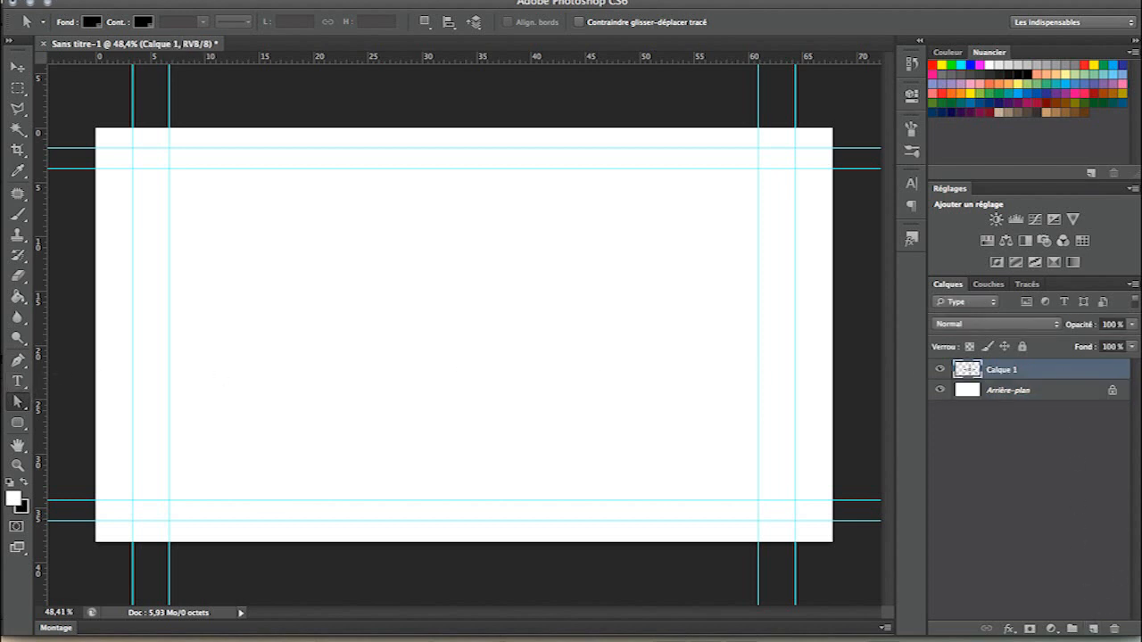
- Write the text TUTO in Comic Sans MS at 282 pt on the new layer and move it near the canvas centre
{"action": "key", "text": "t"}
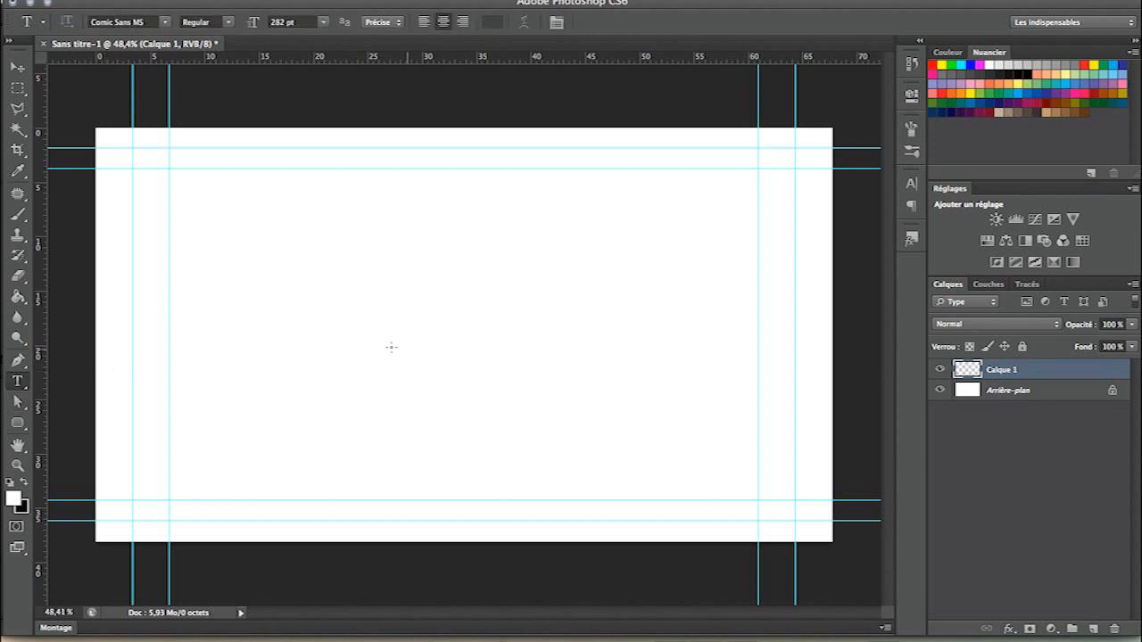
{"action": "left_click", "coordinate": [381, 341]}
{"action": "type", "text": "TU"}
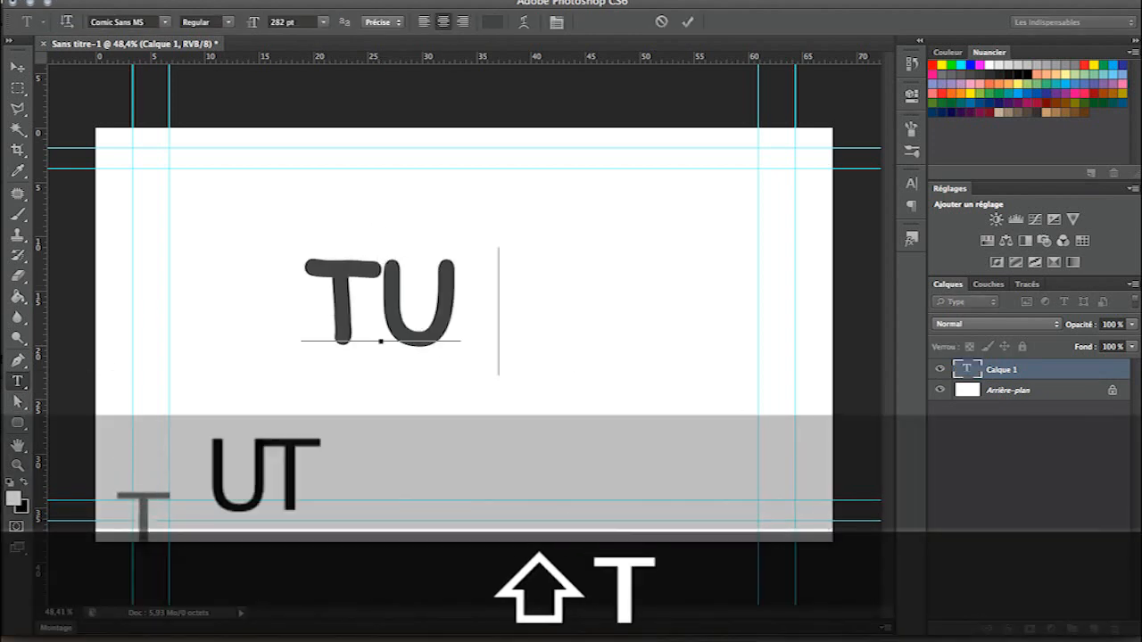
{"action": "type", "text": "TO"}
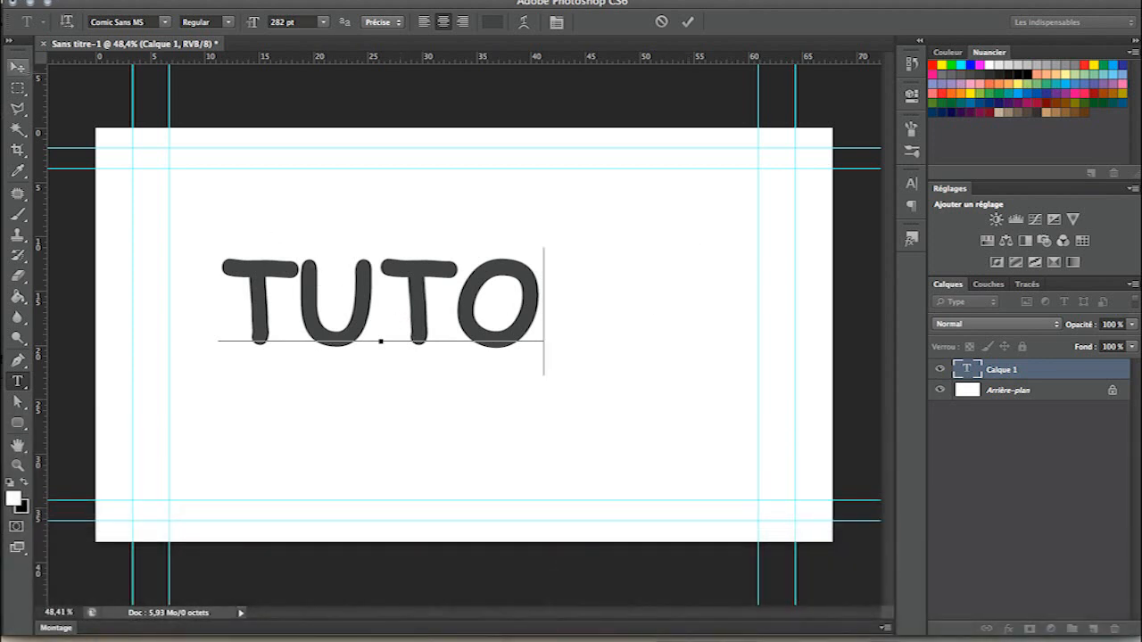
{"action": "left_click", "coordinate": [17, 67]}
{"action": "left_click_drag", "start_coordinate": [301, 292], "coordinate": [375, 308]}
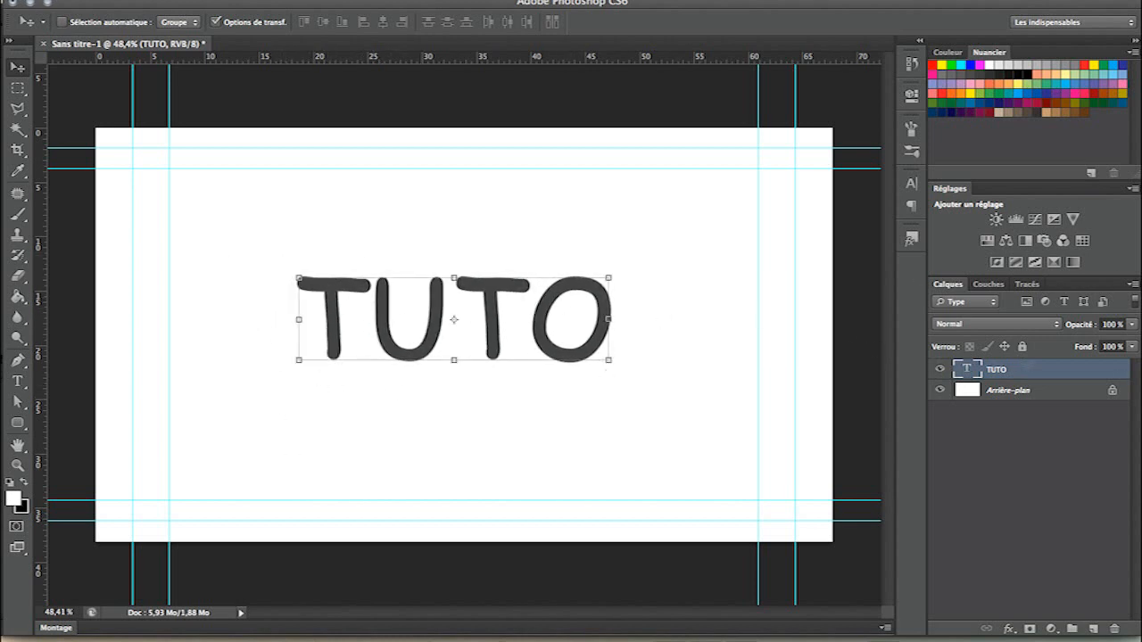
- Try to convert the TUTO text layer to a shape
{"action": "right_click", "coordinate": [1007, 366]}
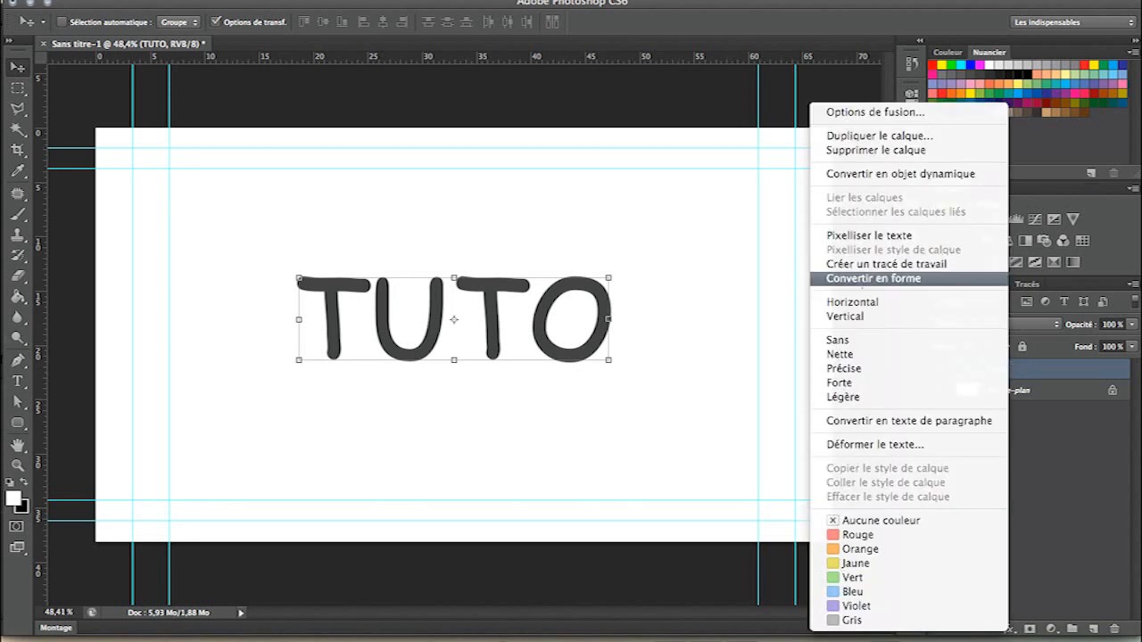
{"action": "left_click", "coordinate": [861, 278]}
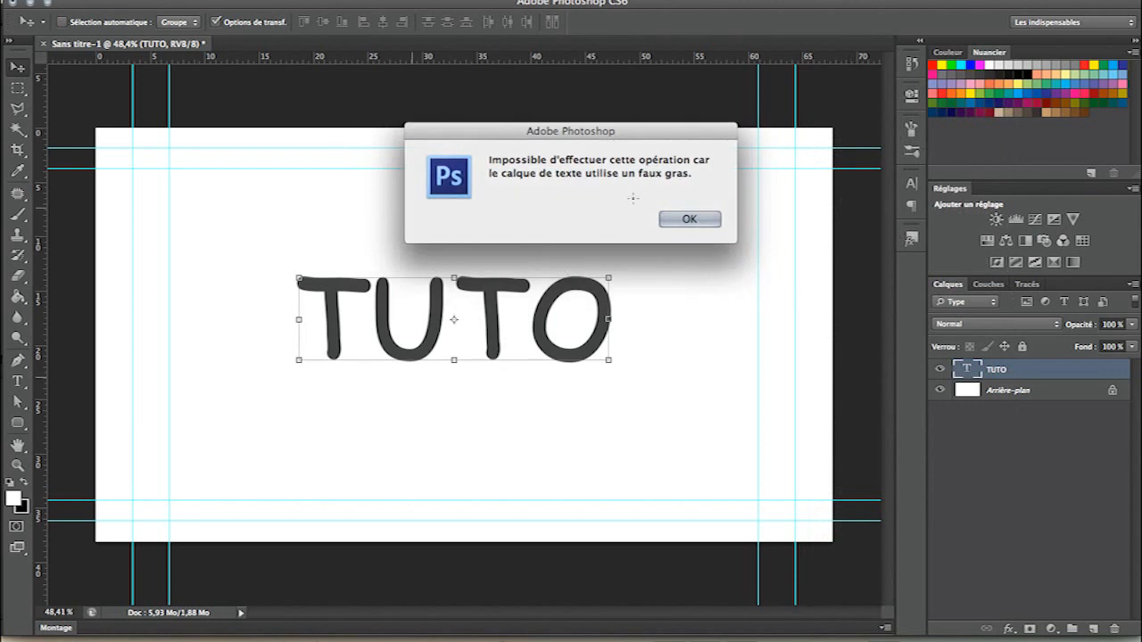
{"action": "left_click", "coordinate": [684, 218]}
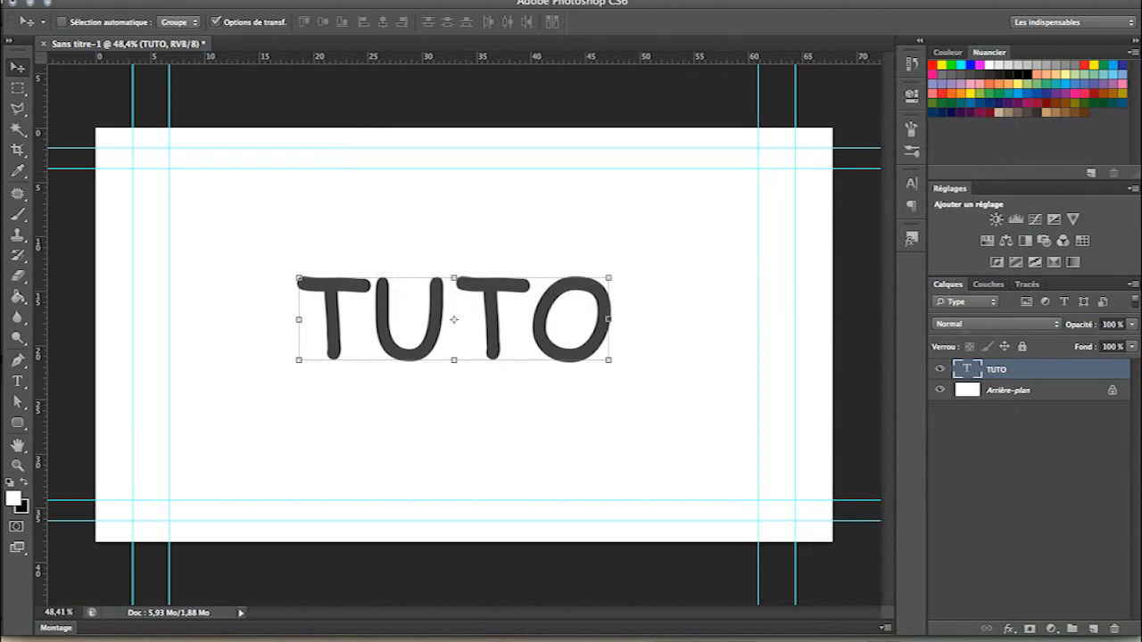
- Turn off faux bold for the TUTO text and set its font style to Bold
{"action": "key", "text": "t"}
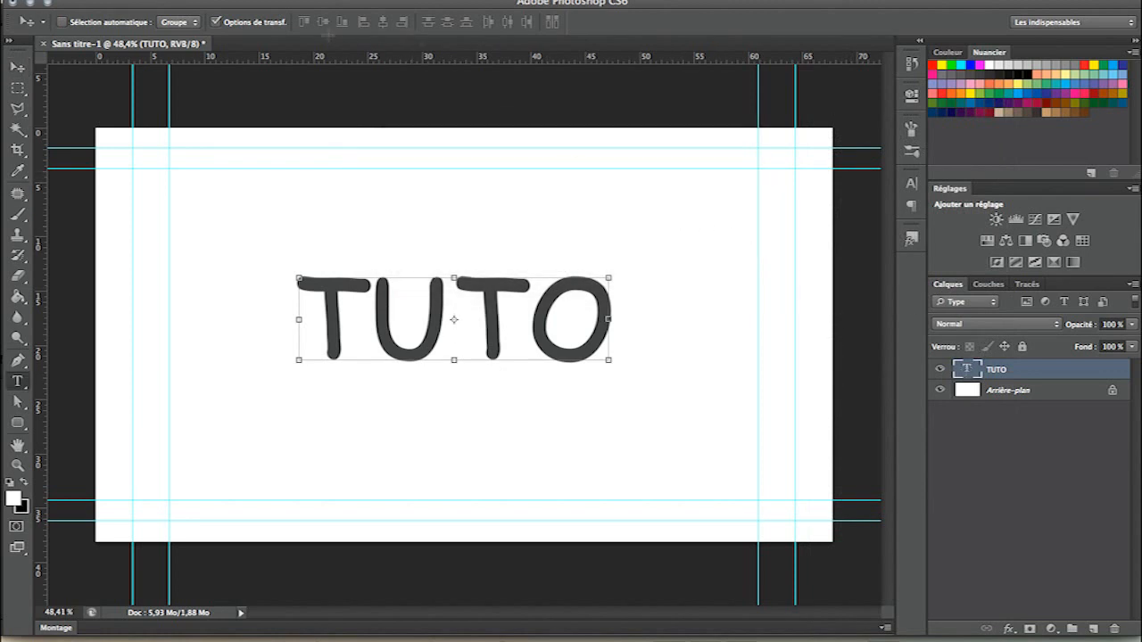
{"action": "double_click", "coordinate": [485, 260]}
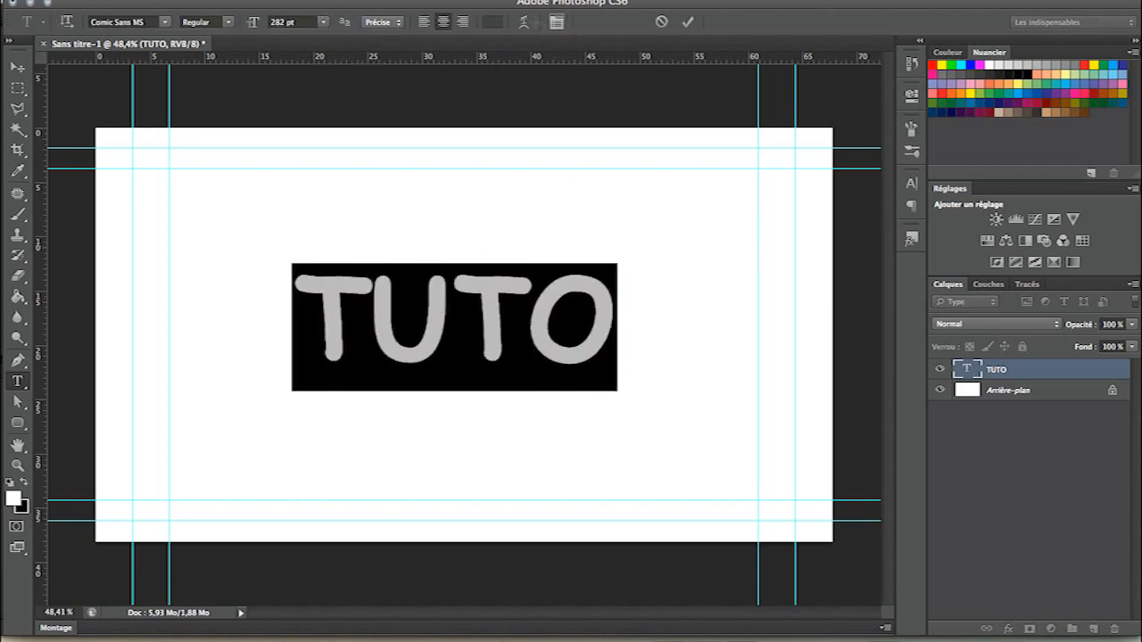
{"action": "left_click", "coordinate": [556, 21]}
{"action": "left_click", "coordinate": [722, 288]}
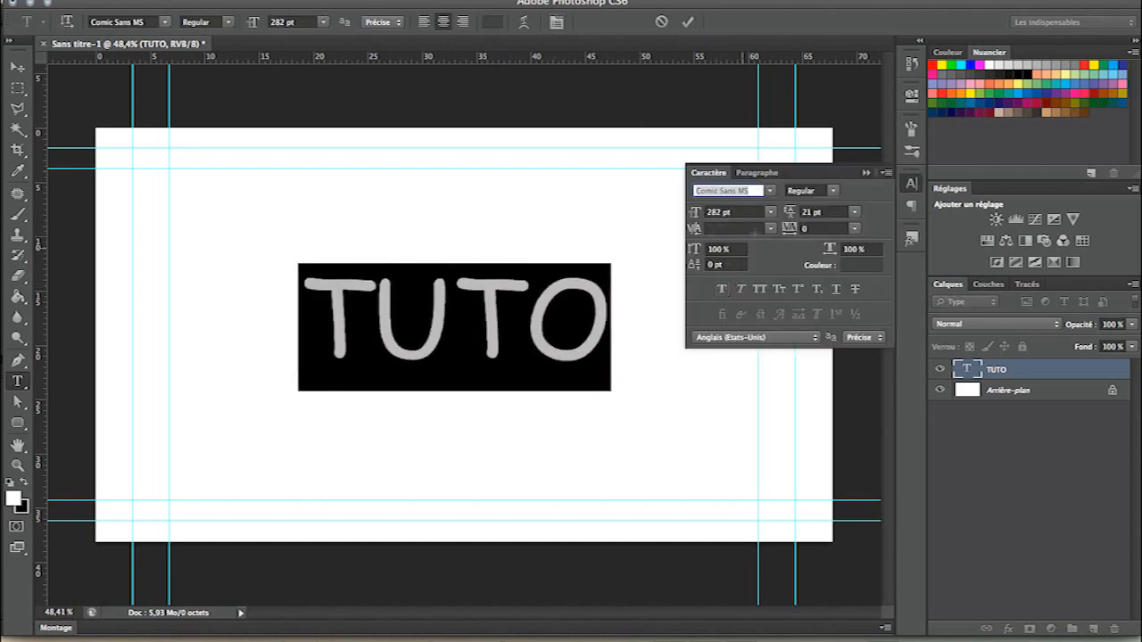
{"action": "left_click", "coordinate": [831, 190]}
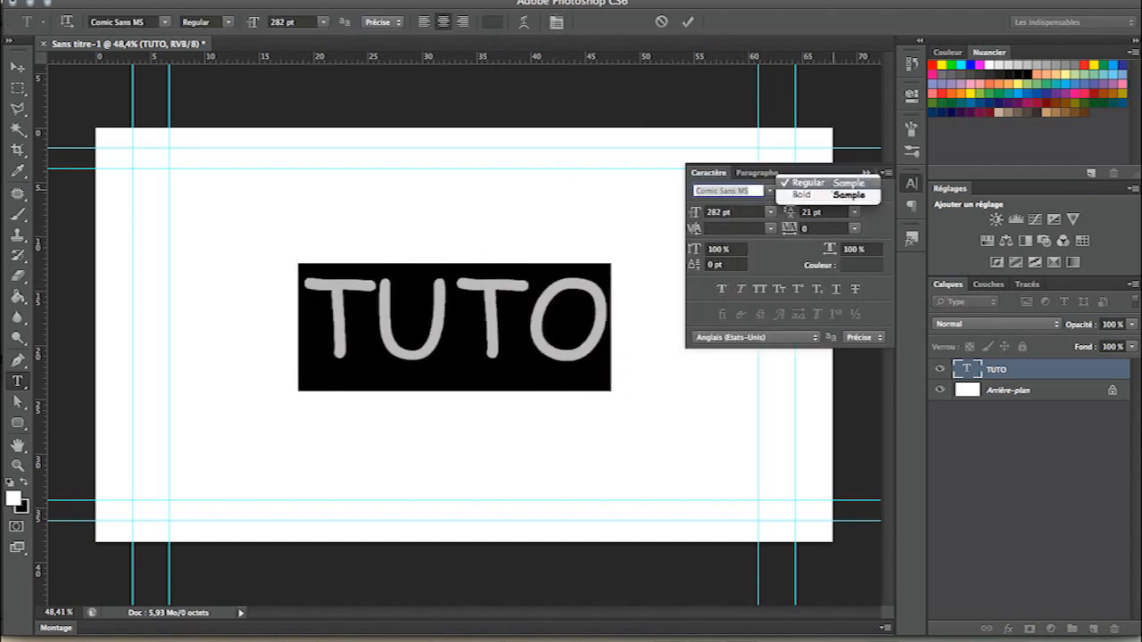
{"action": "left_click", "coordinate": [832, 193]}
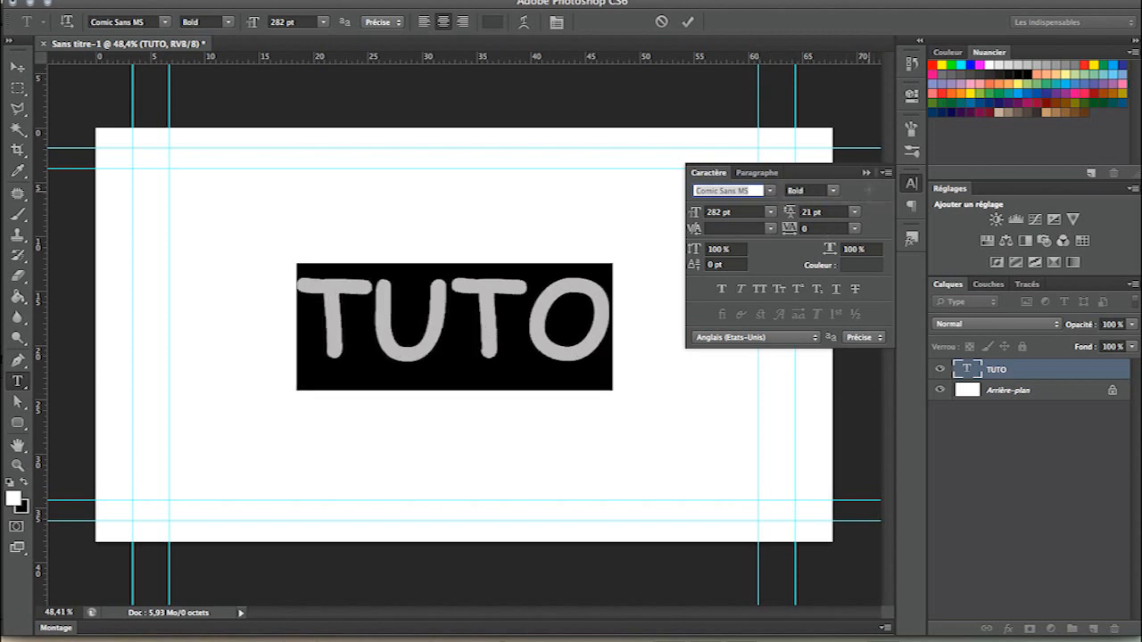
{"action": "left_click", "coordinate": [866, 172]}
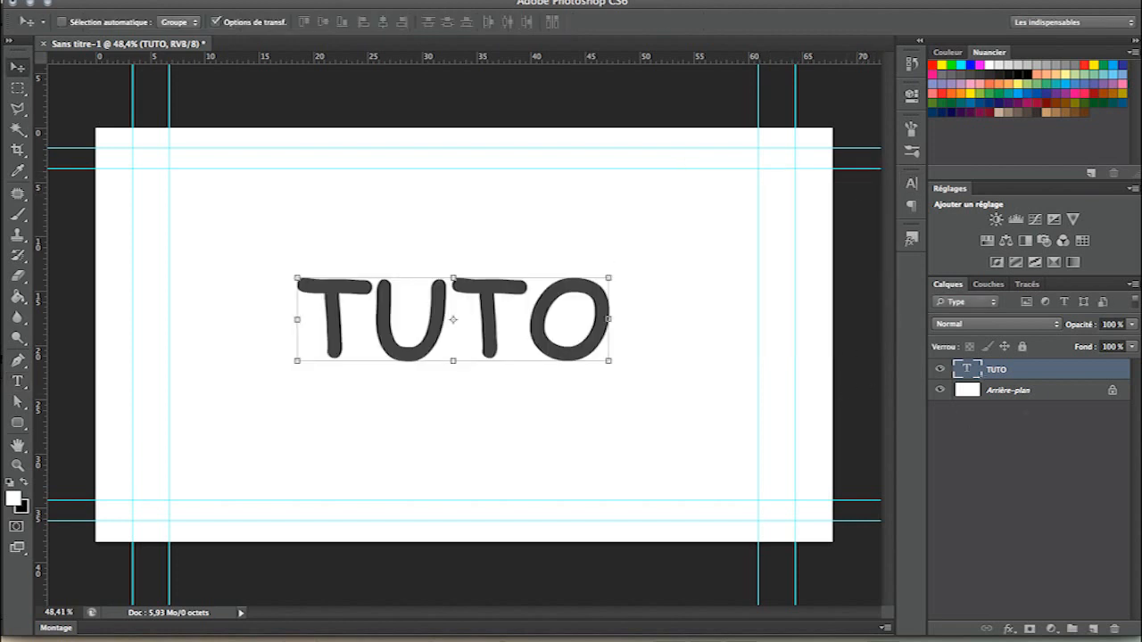
- Convert the TUTO text layer to a shape and check its shape path
{"action": "right_click", "coordinate": [981, 375]}
{"action": "left_click", "coordinate": [587, 412]}
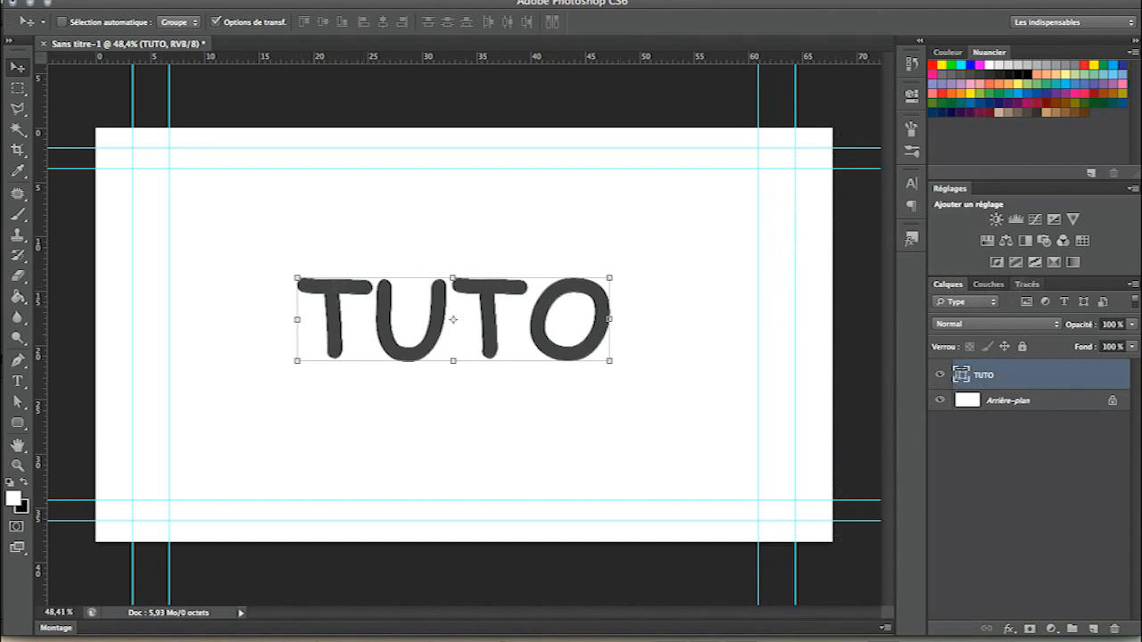
{"action": "left_click", "coordinate": [1028, 284]}
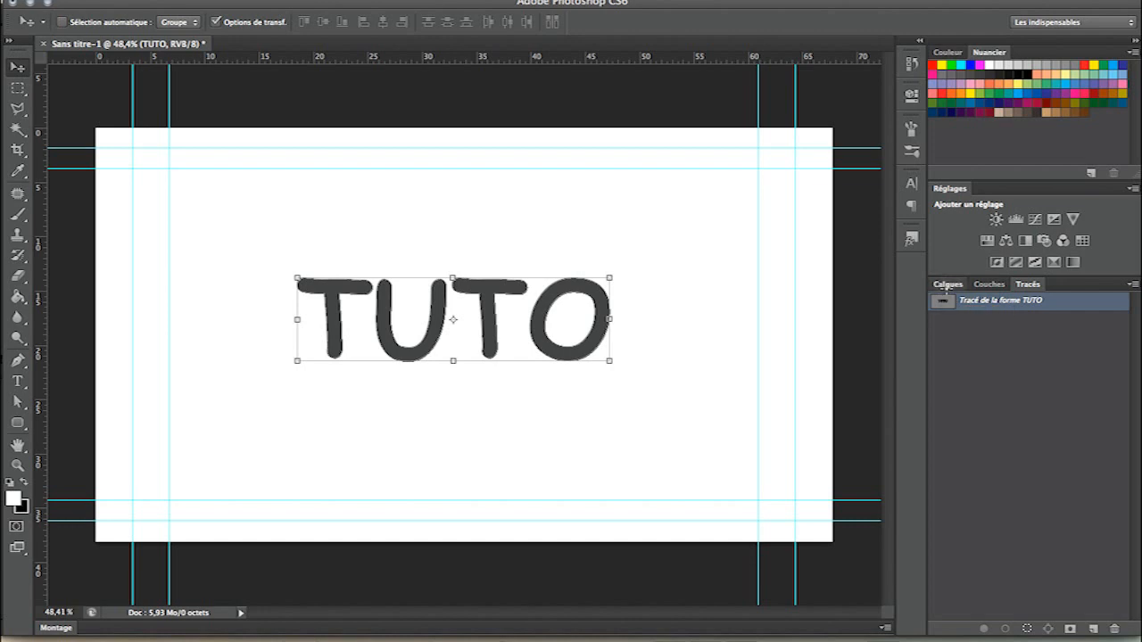
{"action": "left_click", "coordinate": [947, 283]}
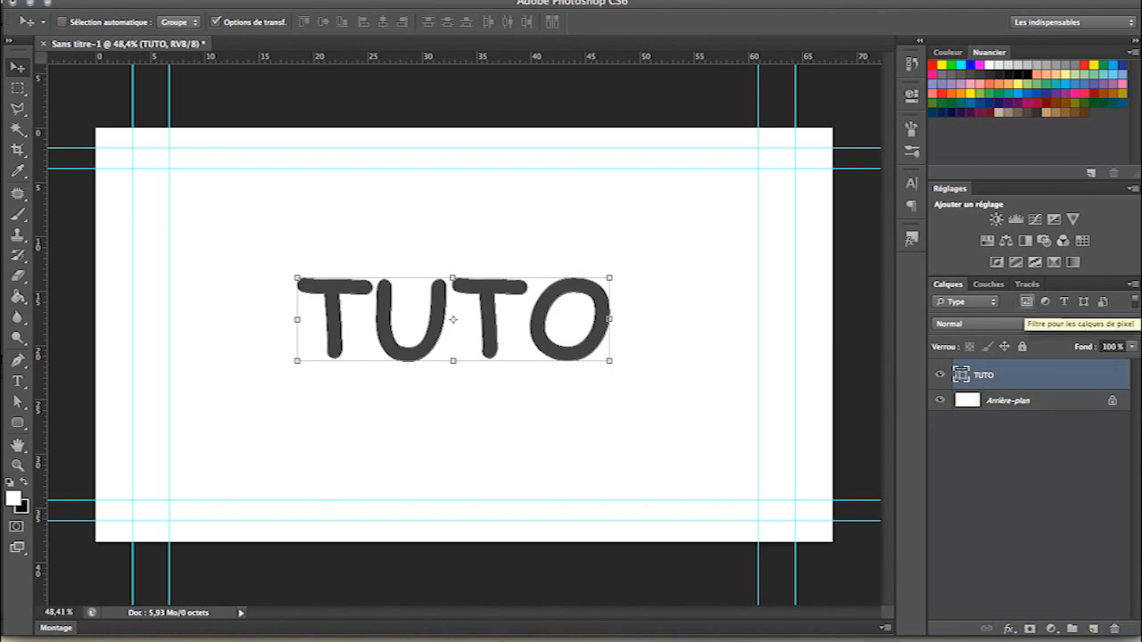
- Copy the TUTO shape path and paste it as a work path with a new empty layer active
{"action": "left_click", "coordinate": [1028, 283]}
{"action": "right_click", "coordinate": [992, 300]}
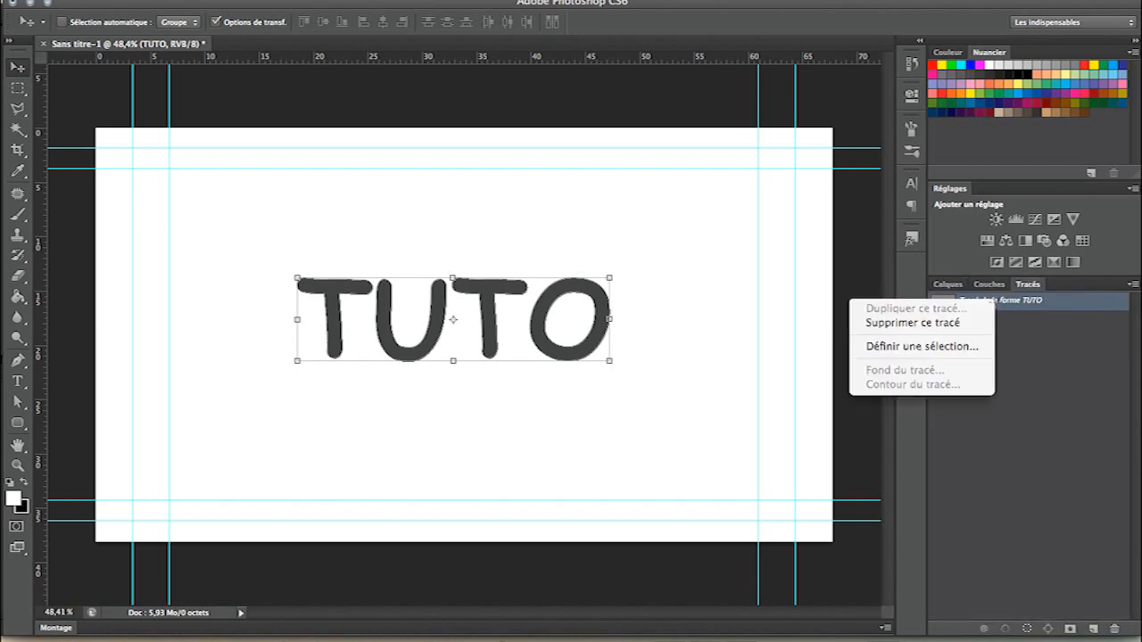
{"action": "left_click", "coordinate": [1025, 302]}
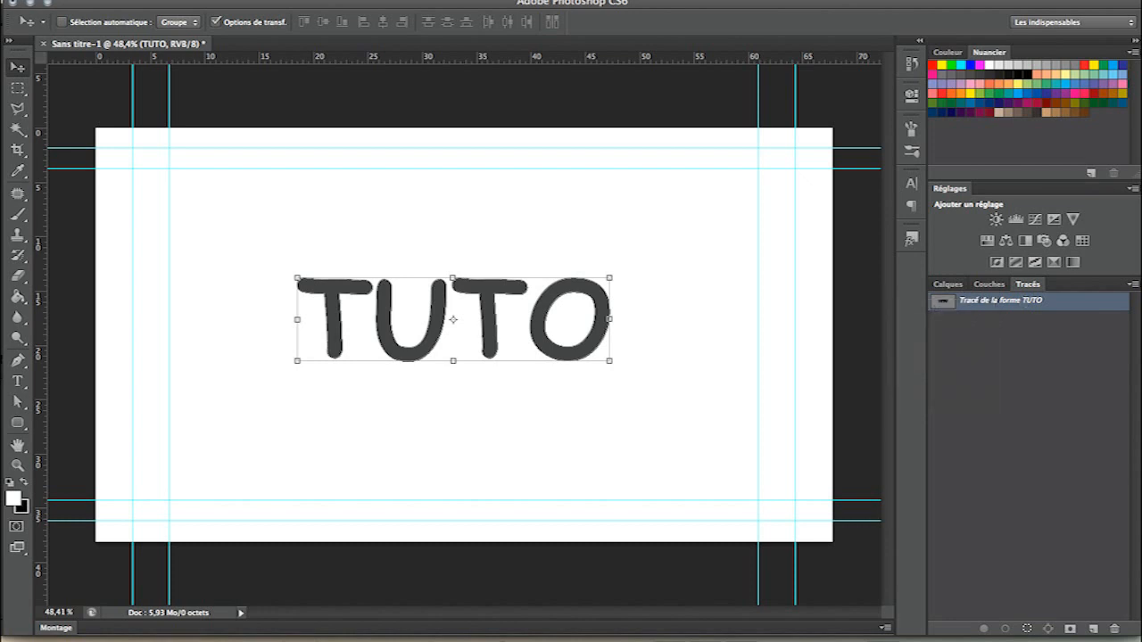
{"action": "key", "text": "super+c"}
{"action": "left_click", "coordinate": [948, 284]}
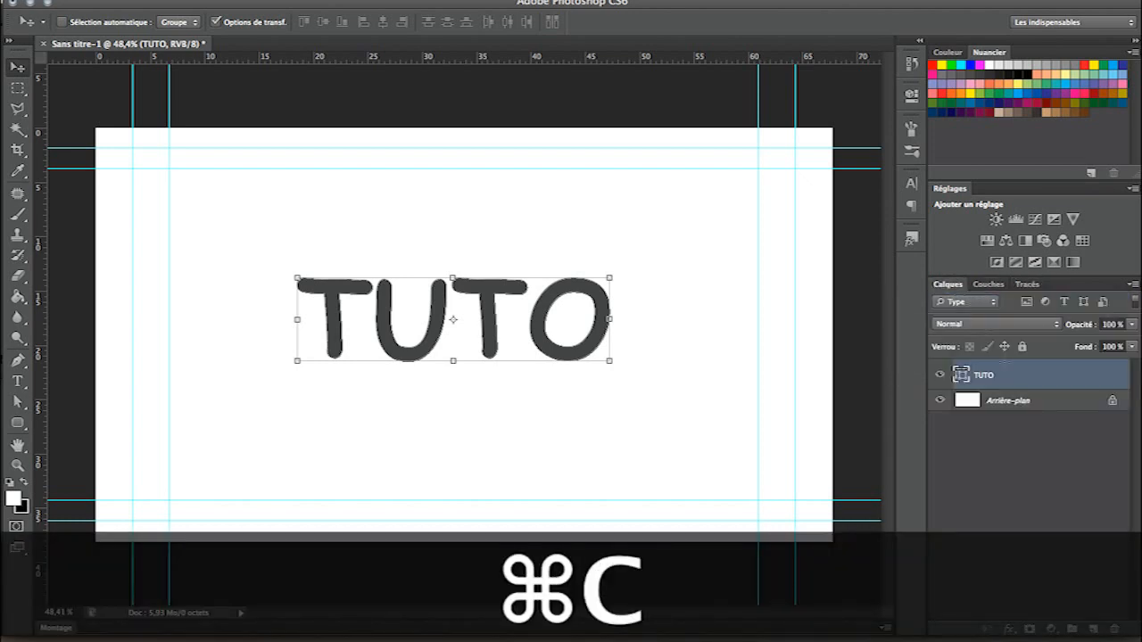
{"action": "left_click", "coordinate": [1093, 629]}
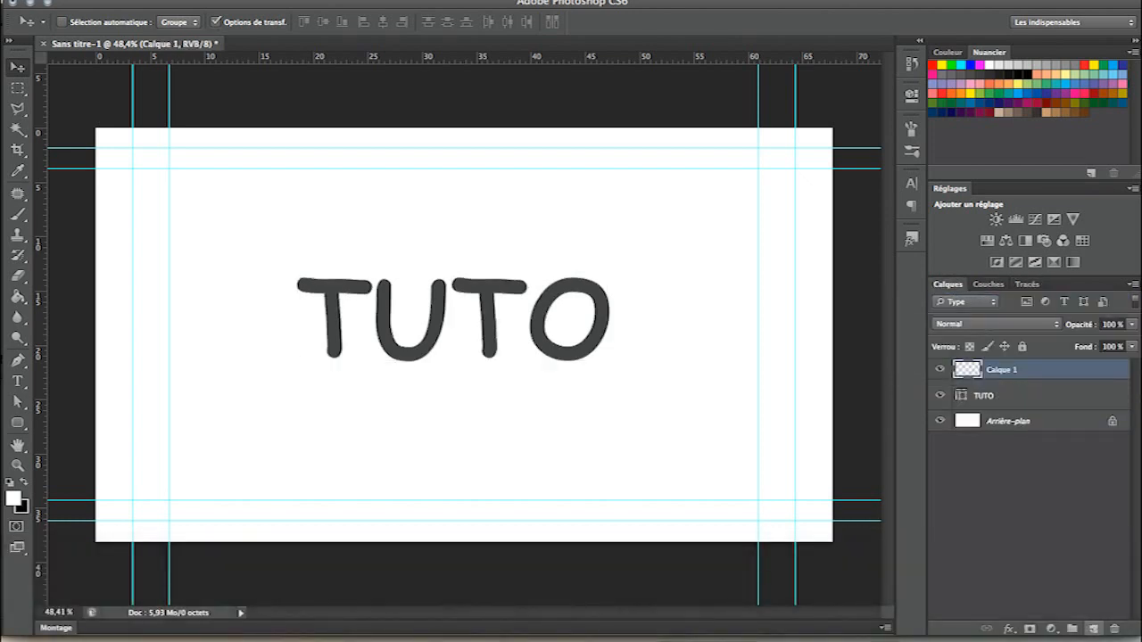
{"action": "key", "text": "super+v"}
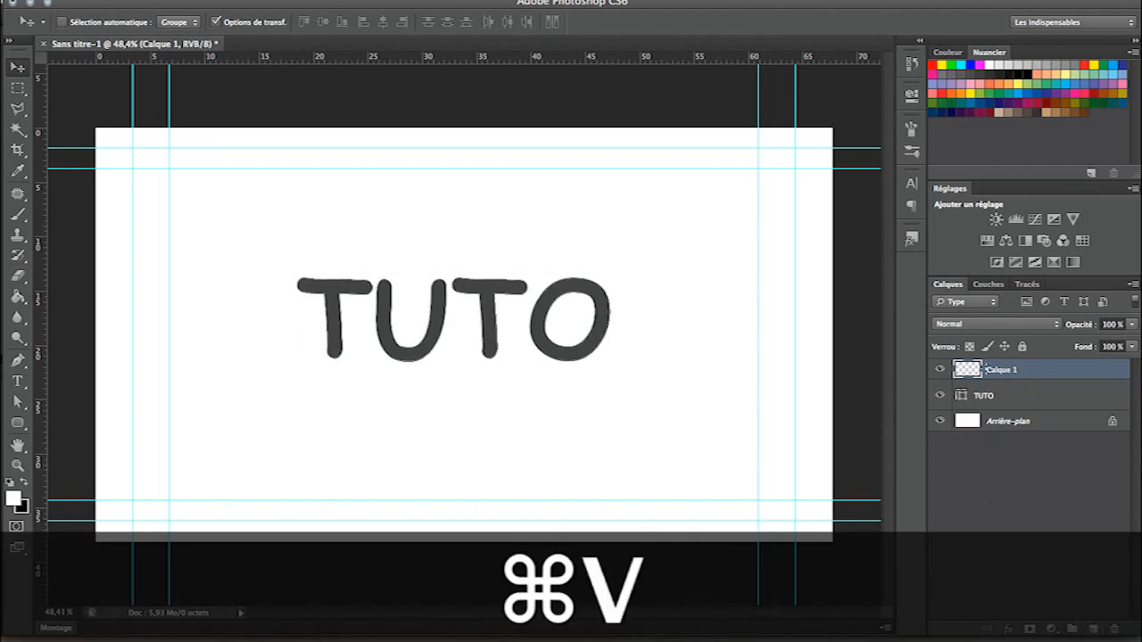
{"action": "left_click", "coordinate": [1027, 284]}
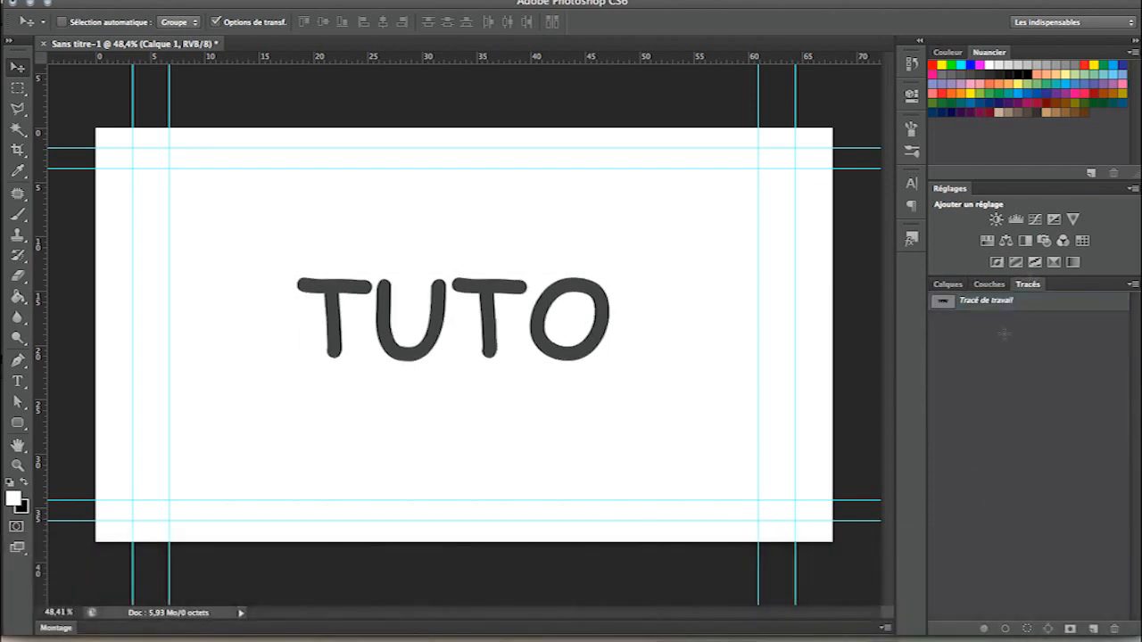
- Hide the TUTO shape layer and select the work path
{"action": "left_click", "coordinate": [948, 284]}
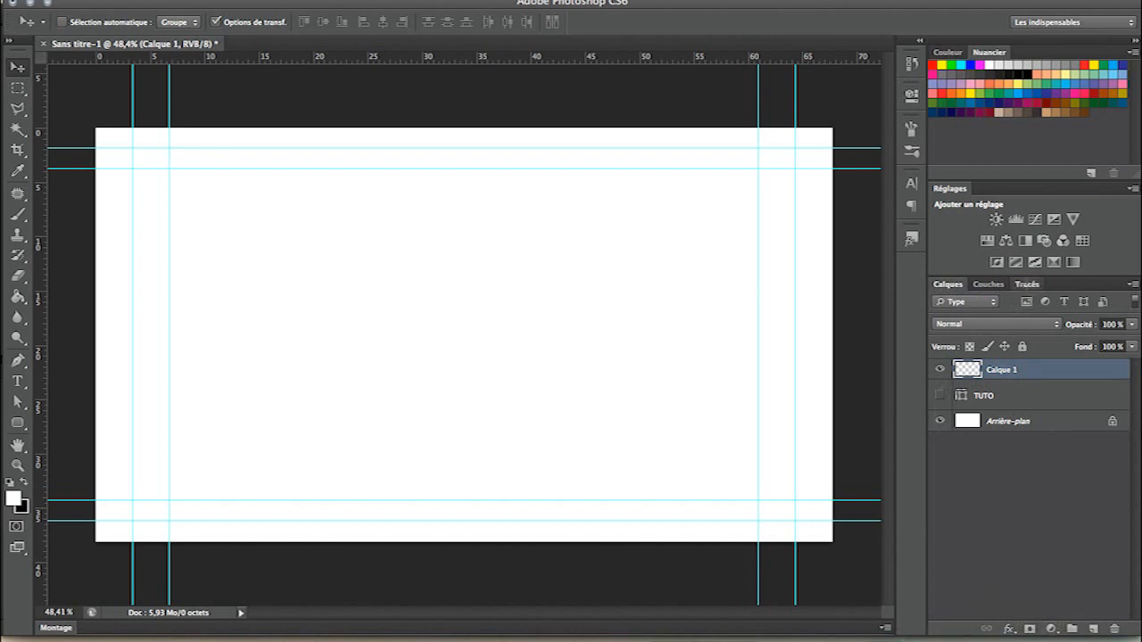
{"action": "left_click", "coordinate": [1027, 284]}
{"action": "left_click", "coordinate": [986, 301]}
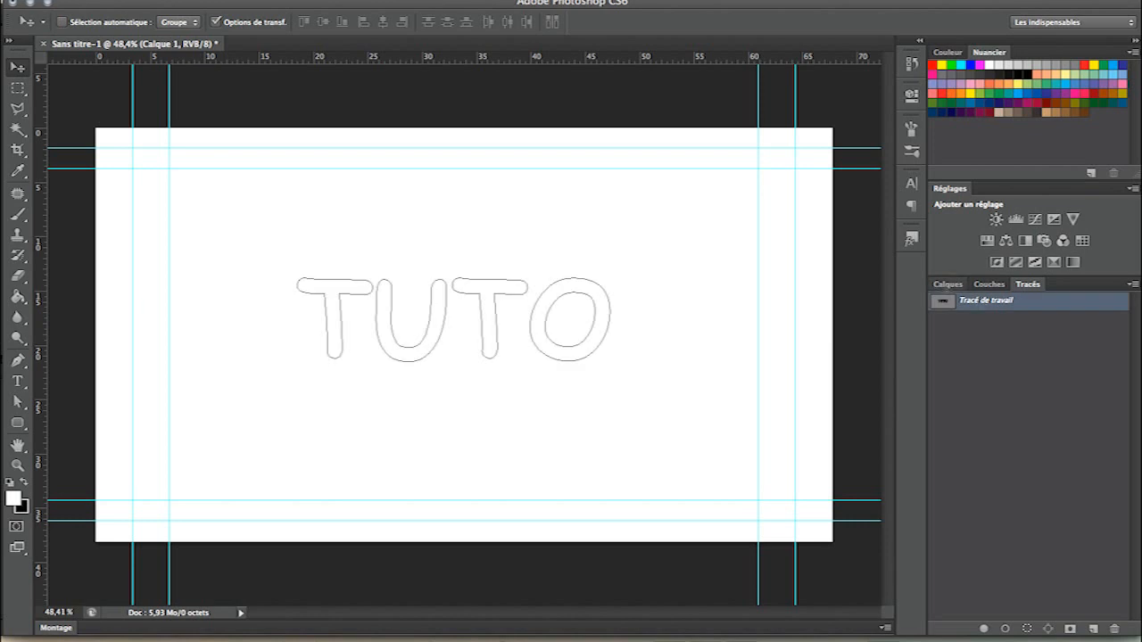
- Stroke the TUTO work path in white with the Forme (Brush) tool, with pressure simulation enabled
{"action": "right_click", "coordinate": [969, 301]}
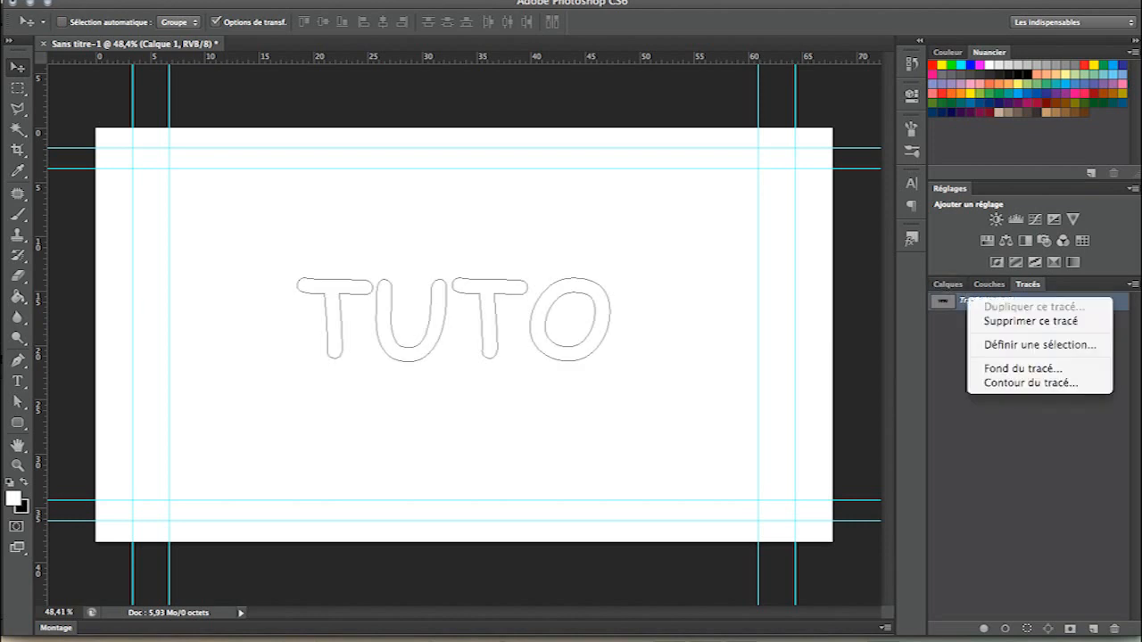
{"action": "left_click", "coordinate": [1031, 383]}
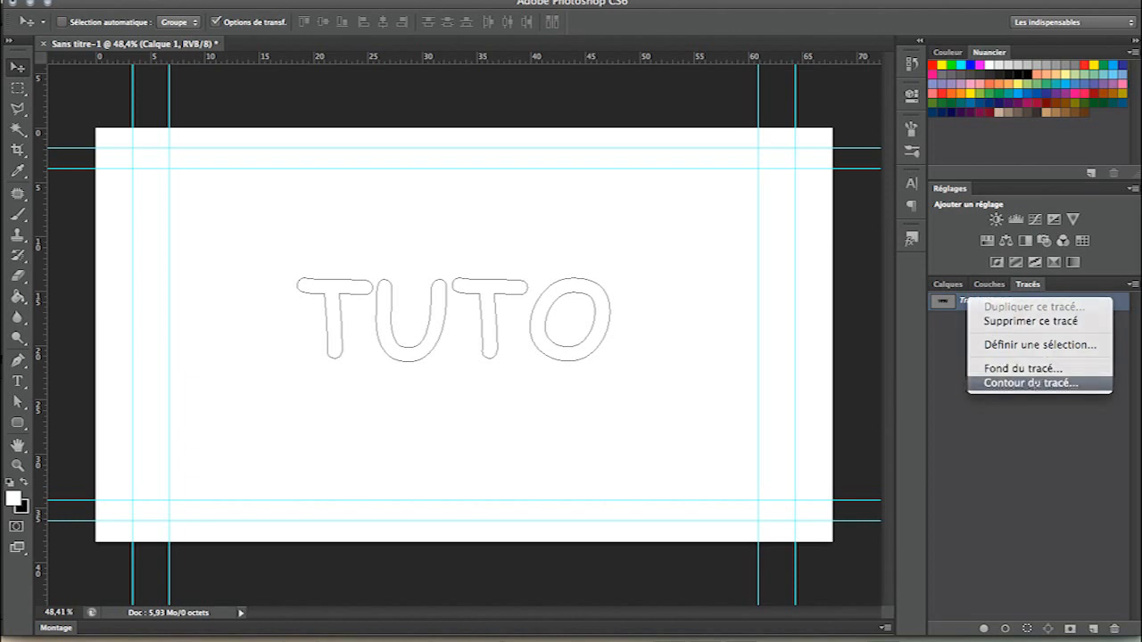
{"action": "left_click", "coordinate": [535, 281]}
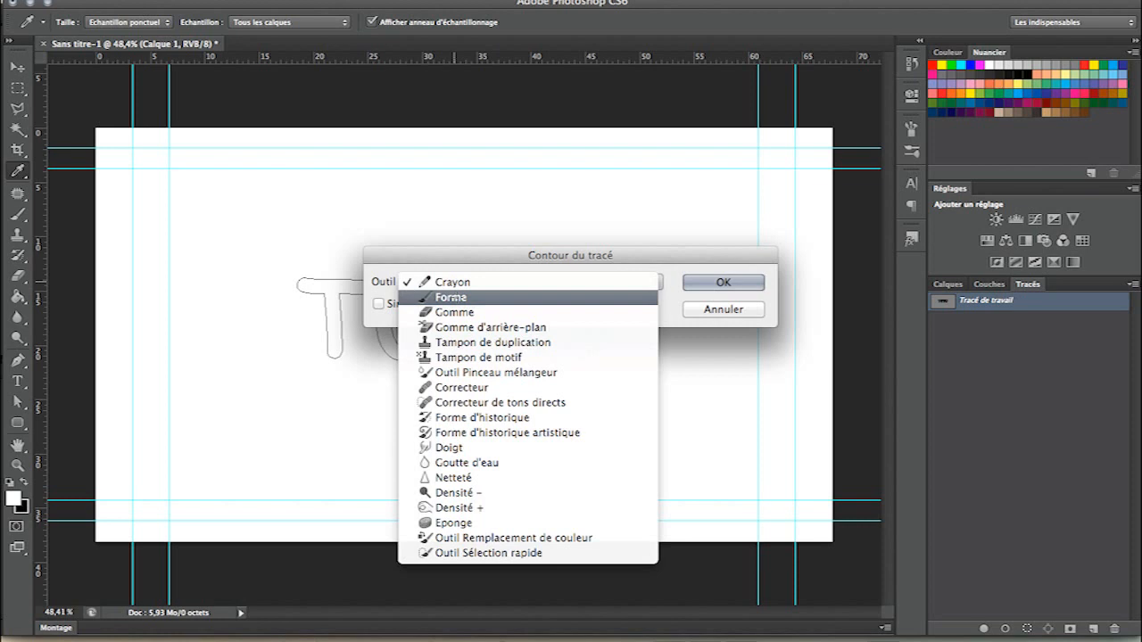
{"action": "left_click", "coordinate": [450, 297]}
{"action": "left_click", "coordinate": [380, 304]}
{"action": "left_click", "coordinate": [734, 283]}
{"action": "key", "text": "v"}
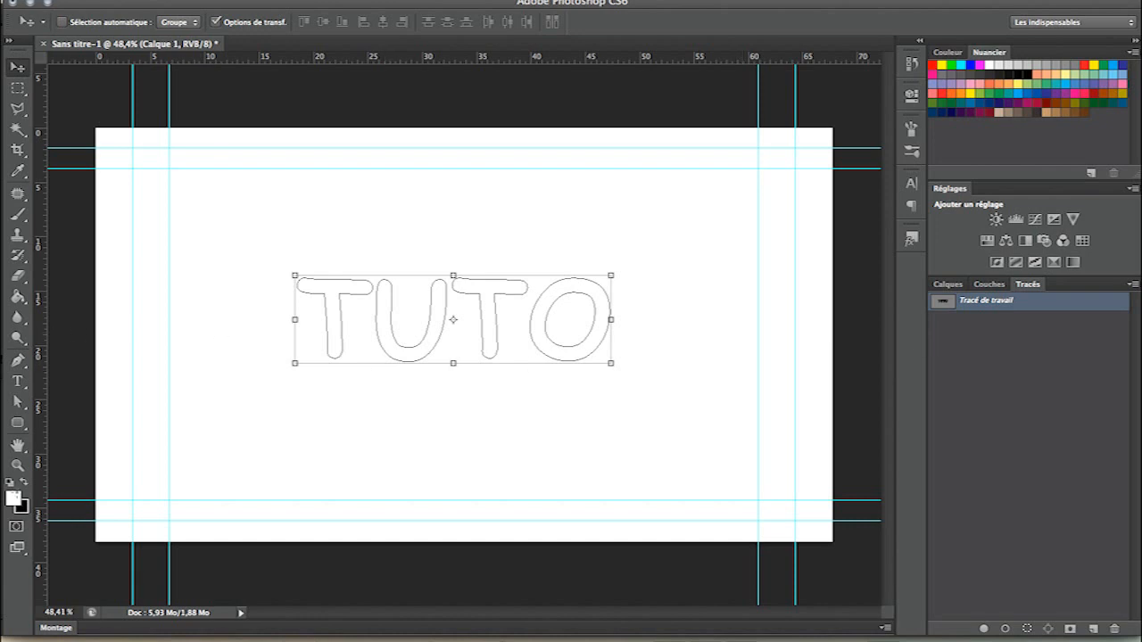
- Hide the Arrière-plan layer briefly to inspect the white stroke on Calque 1, and show it again
{"action": "left_click", "coordinate": [942, 284]}
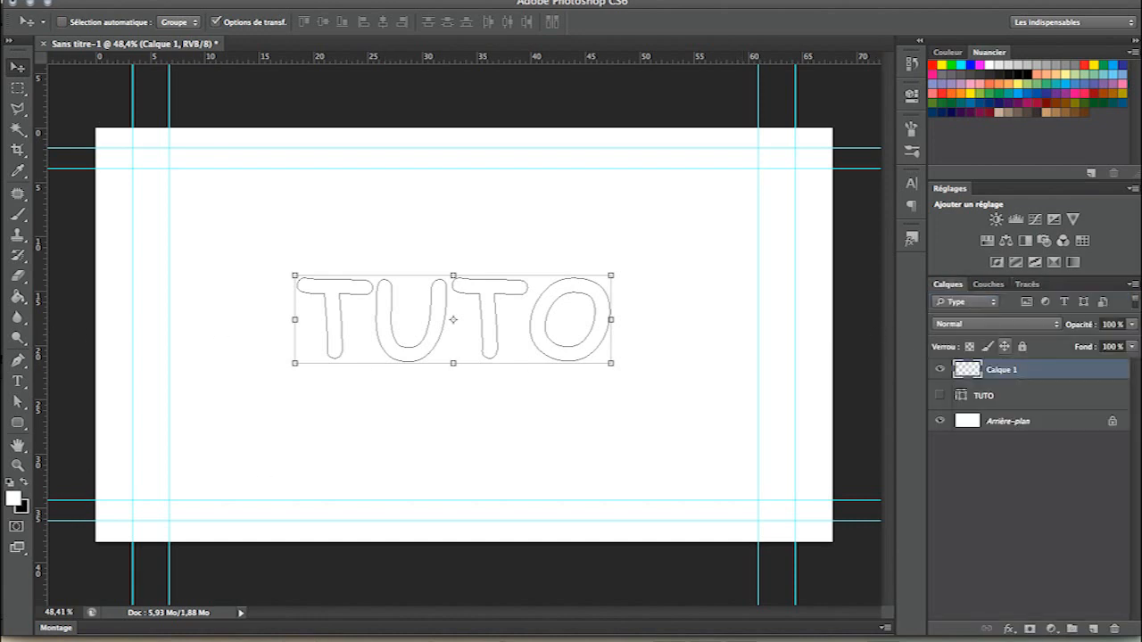
{"action": "left_click", "coordinate": [940, 420]}
{"action": "left_click", "coordinate": [940, 420]}
- Swap the foreground colour to black and set the Brush tool's size to 29 px
{"action": "left_click", "coordinate": [24, 483]}
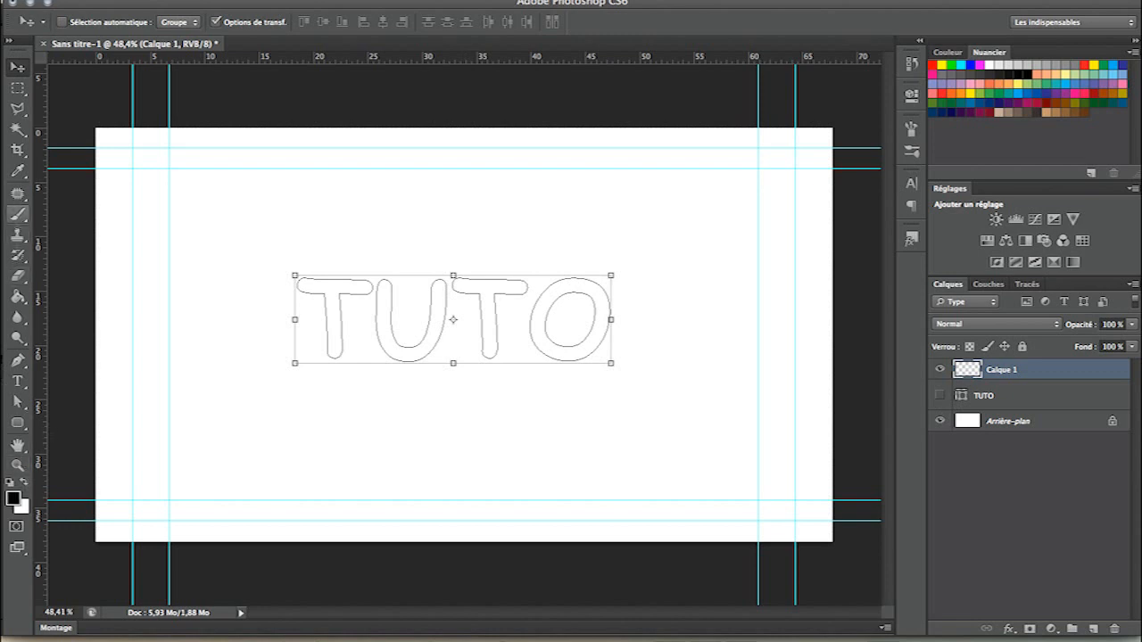
{"action": "left_click", "coordinate": [17, 235]}
{"action": "key", "text": "b"}
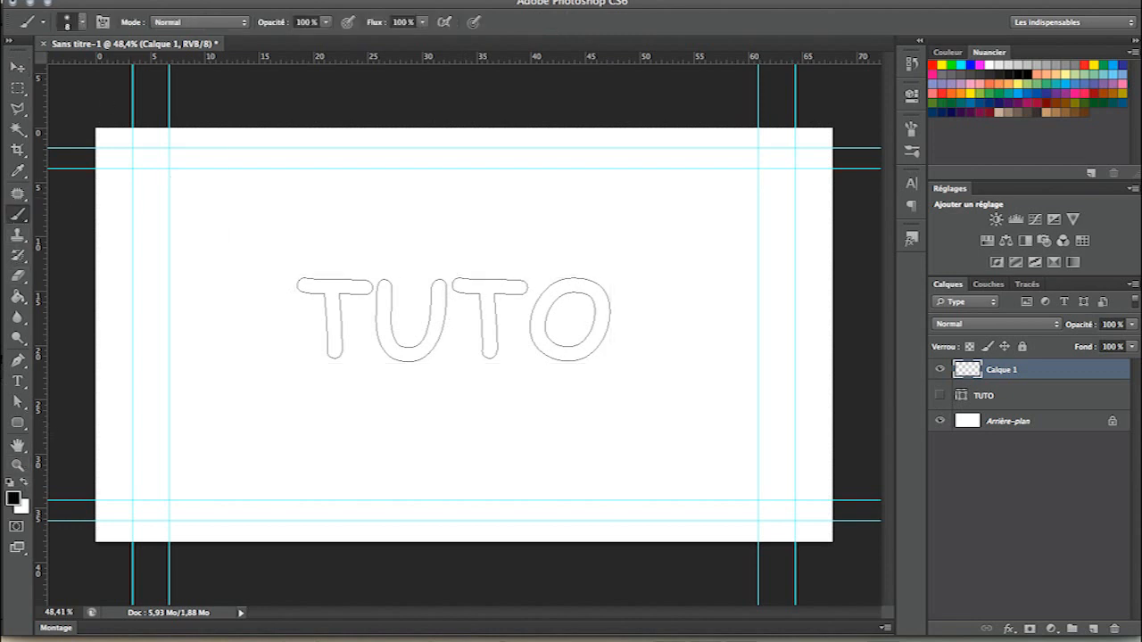
{"action": "left_click", "coordinate": [82, 23]}
{"action": "left_click_drag", "start_coordinate": [34, 69], "coordinate": [47, 69]}
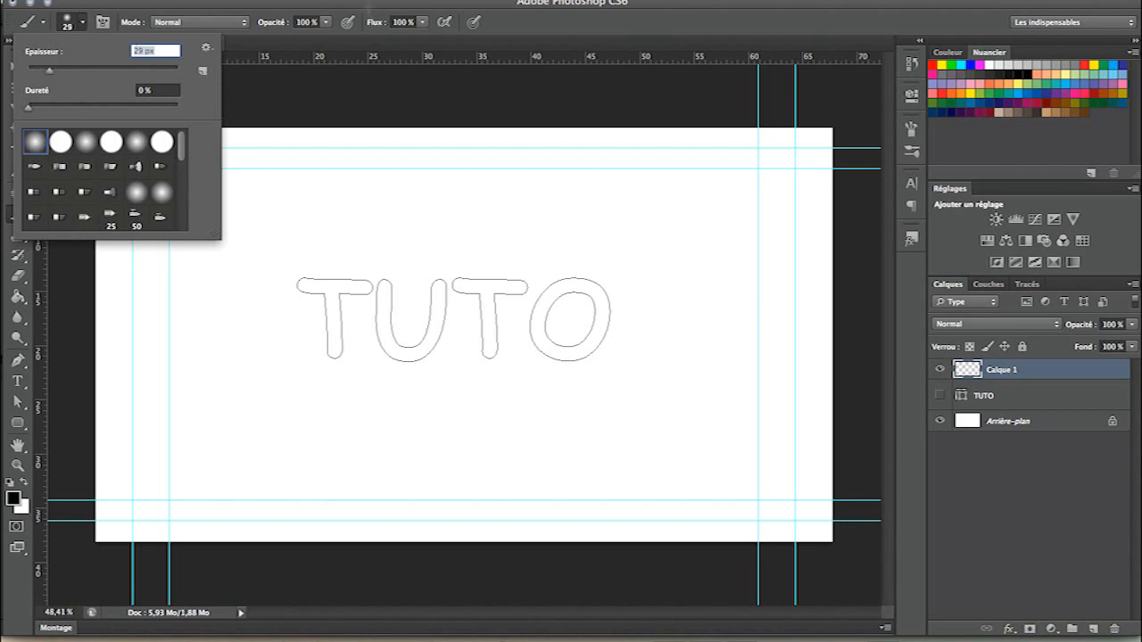
{"action": "key", "text": "Return"}
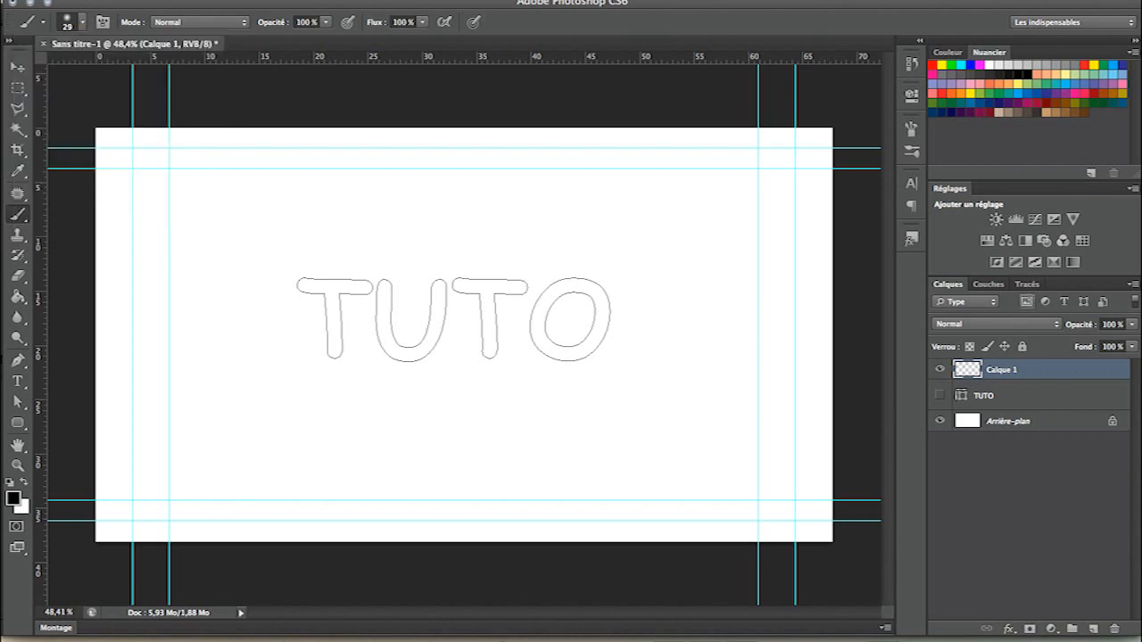
- Undo the white path stroke on Calque 1
{"action": "key", "text": "super+z"}
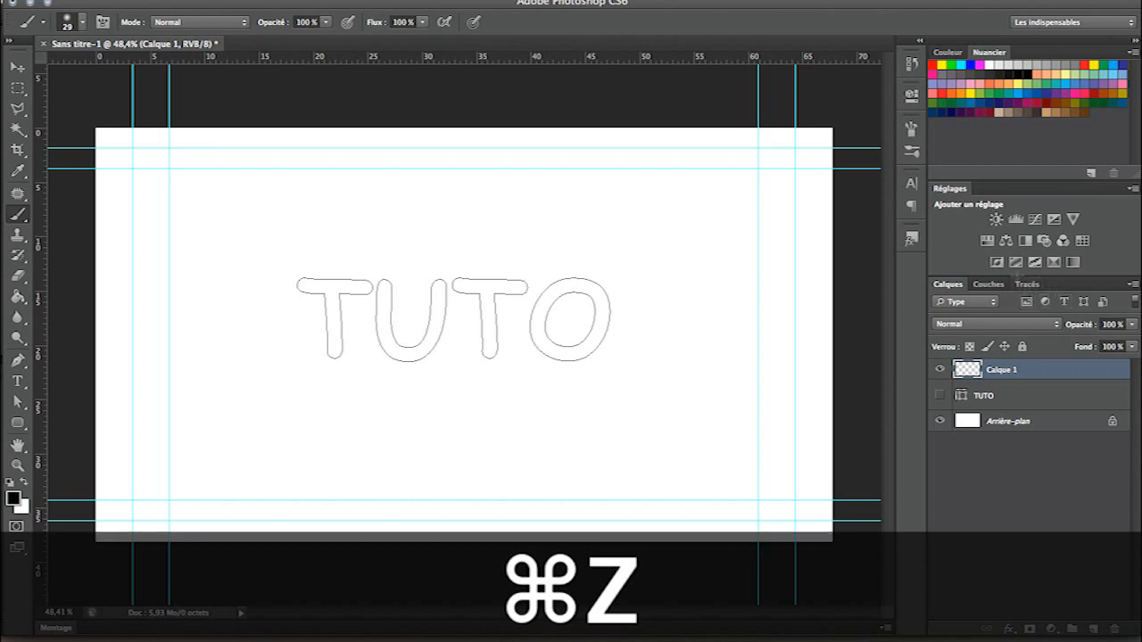
- Stroke the TUTO work path in black with the Forme tool and pressure simulation on Calque 1, and undo the stroke
{"action": "left_click", "coordinate": [1027, 283]}
{"action": "right_click", "coordinate": [982, 301]}
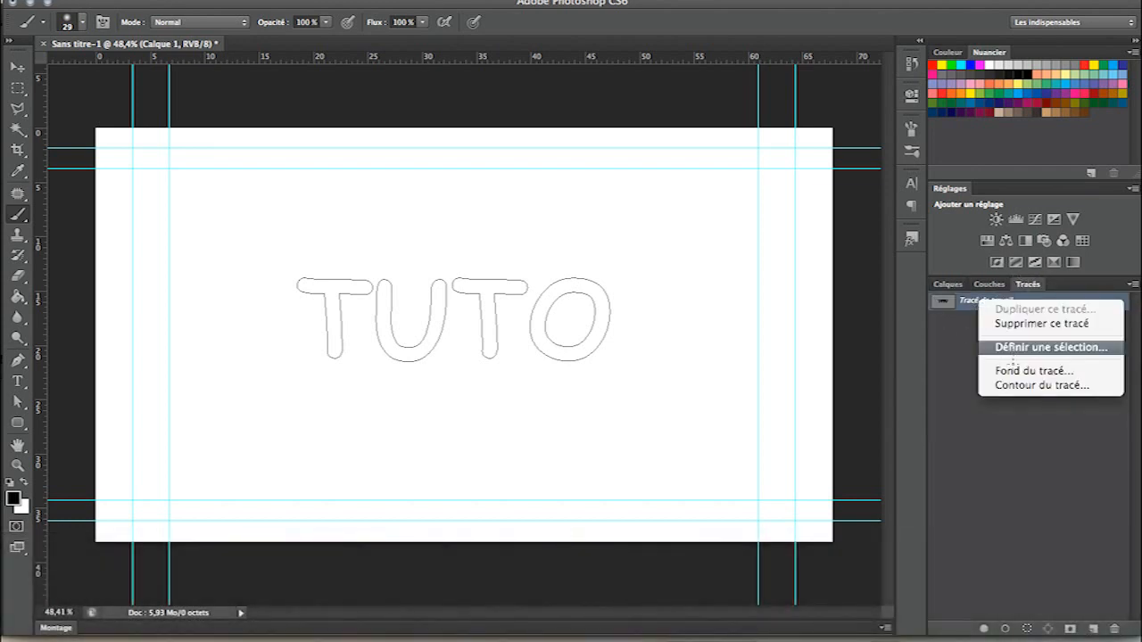
{"action": "left_click", "coordinate": [1042, 384]}
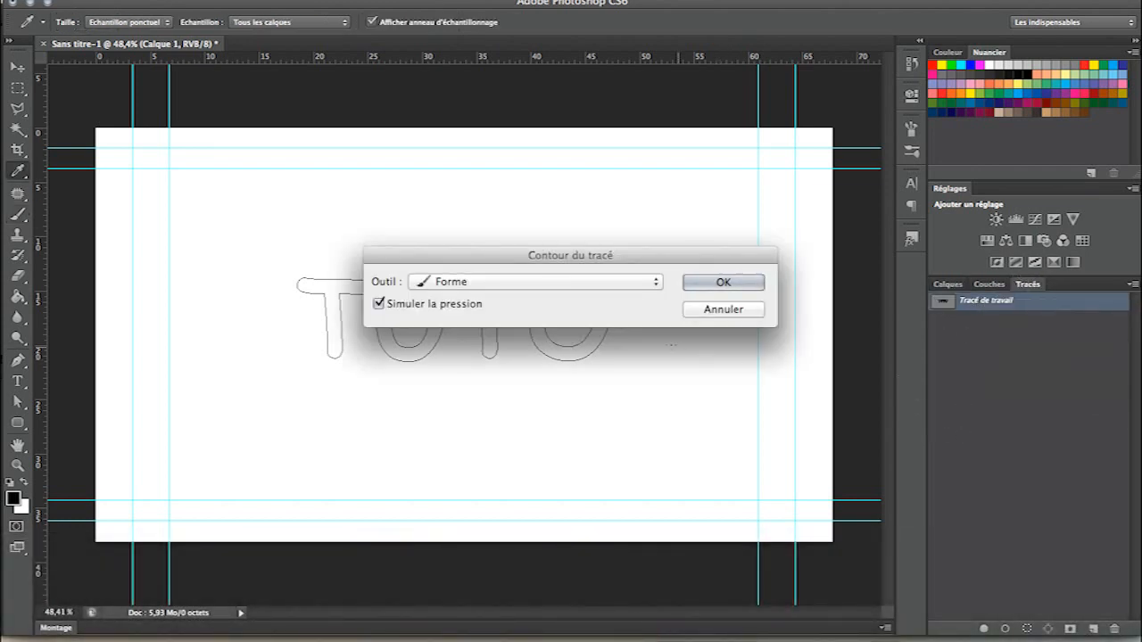
{"action": "left_click", "coordinate": [724, 282]}
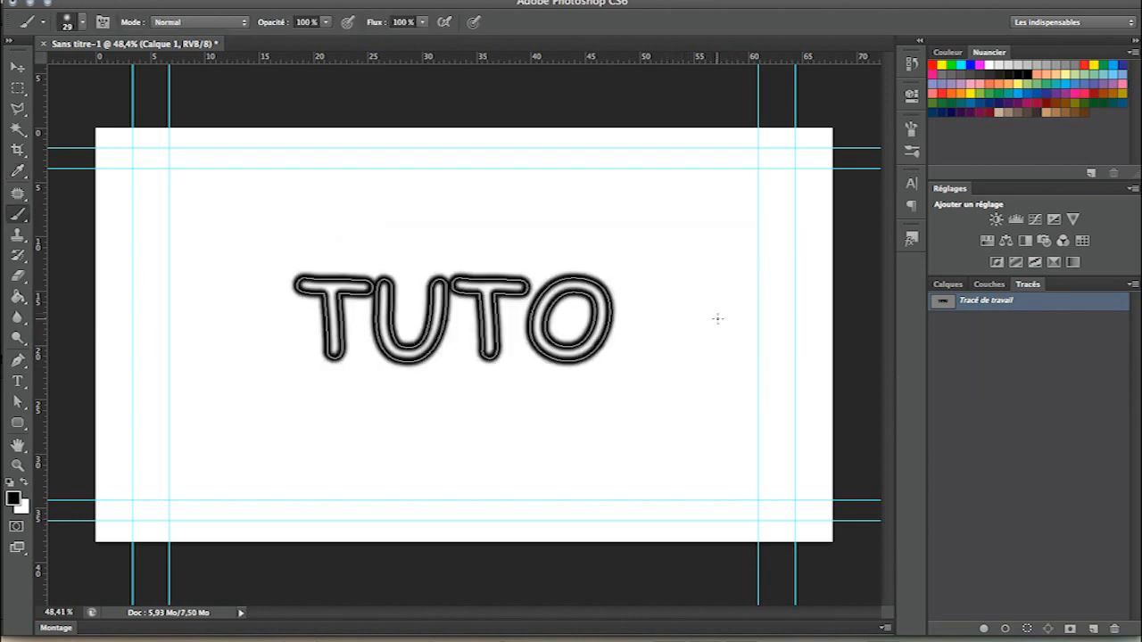
{"action": "key", "text": "super+z"}
- Check the tools offered for Contour du tracé, and stroke the work path in black with Forme and pressure simulation
{"action": "right_click", "coordinate": [973, 303]}
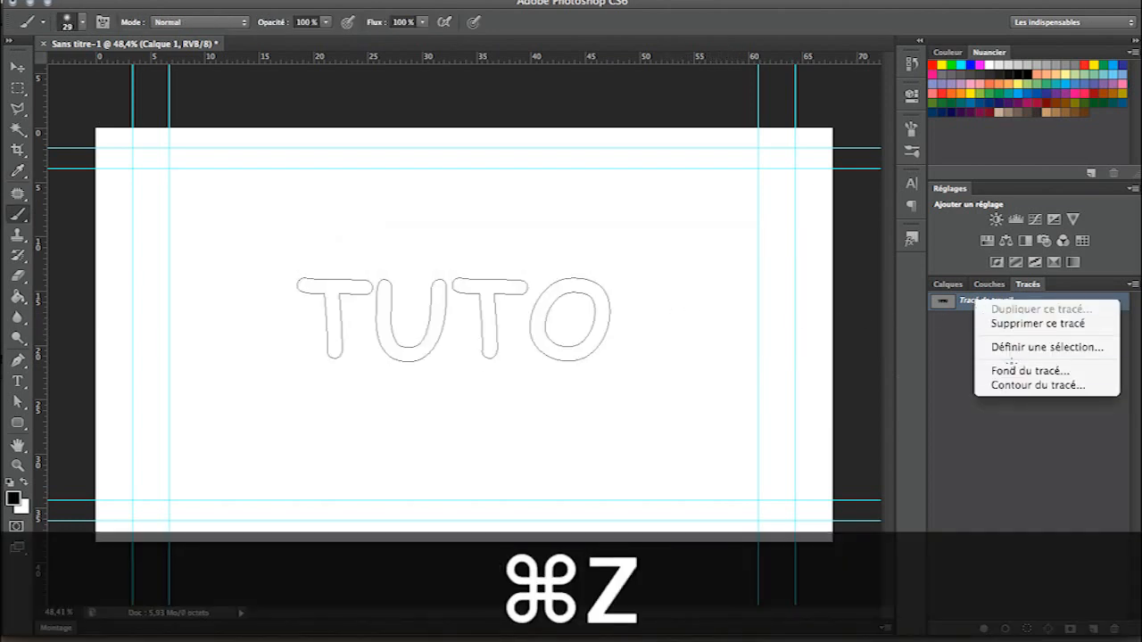
{"action": "left_click", "coordinate": [986, 385]}
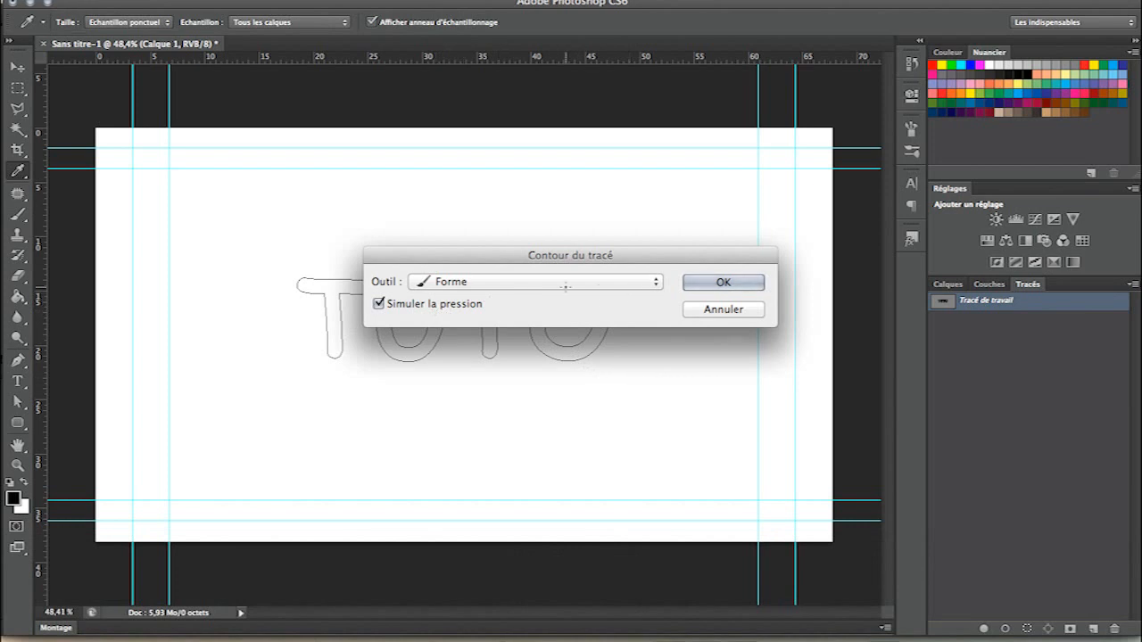
{"action": "left_click", "coordinate": [565, 282]}
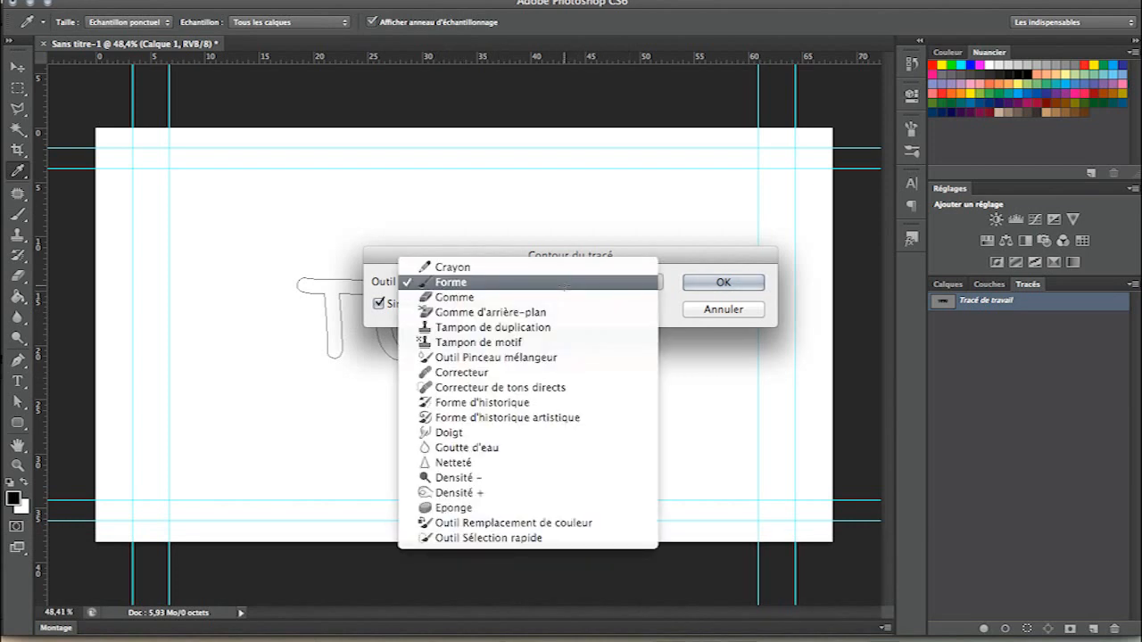
{"action": "left_click", "coordinate": [564, 282]}
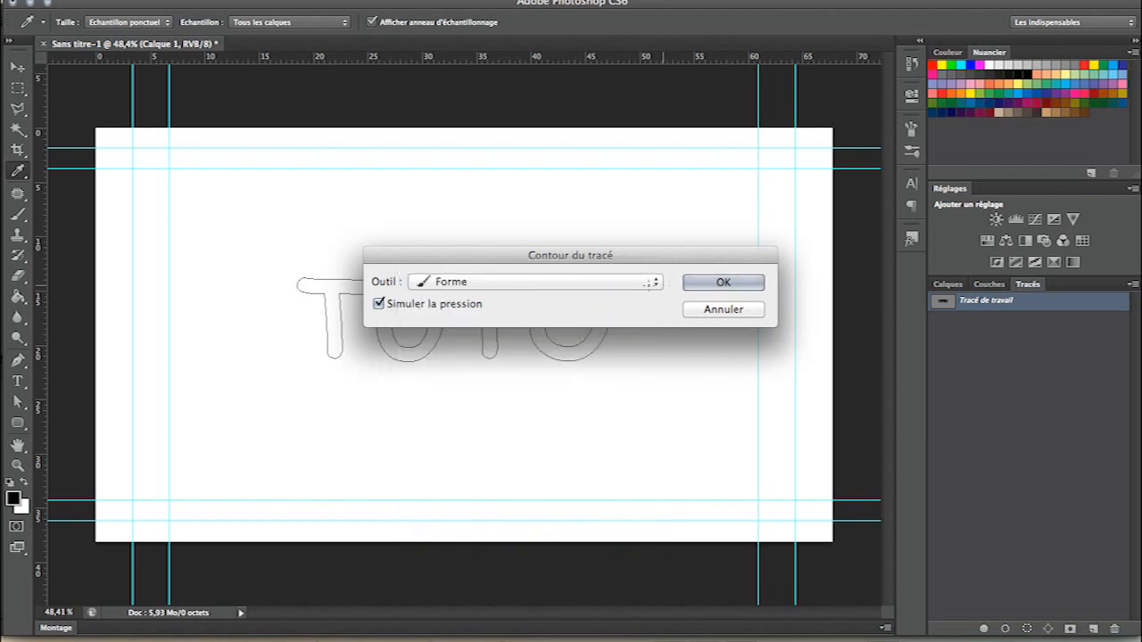
{"action": "left_click", "coordinate": [726, 284]}
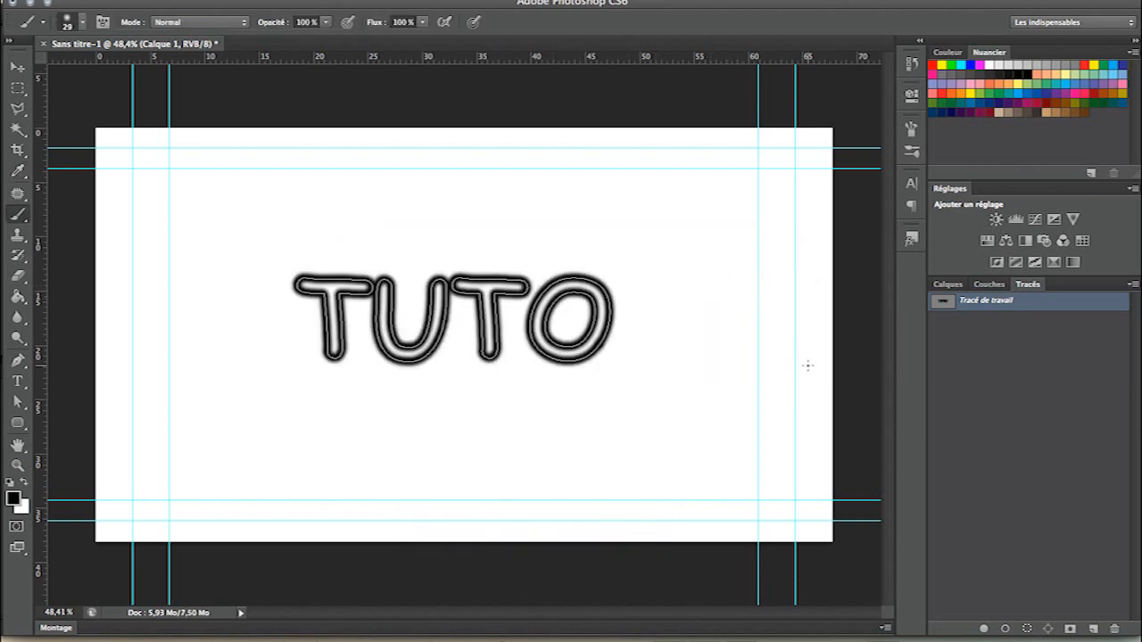
- Select the Arrière-plan layer to view the brushed TUTO outline without the path displayed over it
{"action": "left_click", "coordinate": [947, 284]}
{"action": "left_click", "coordinate": [962, 396]}
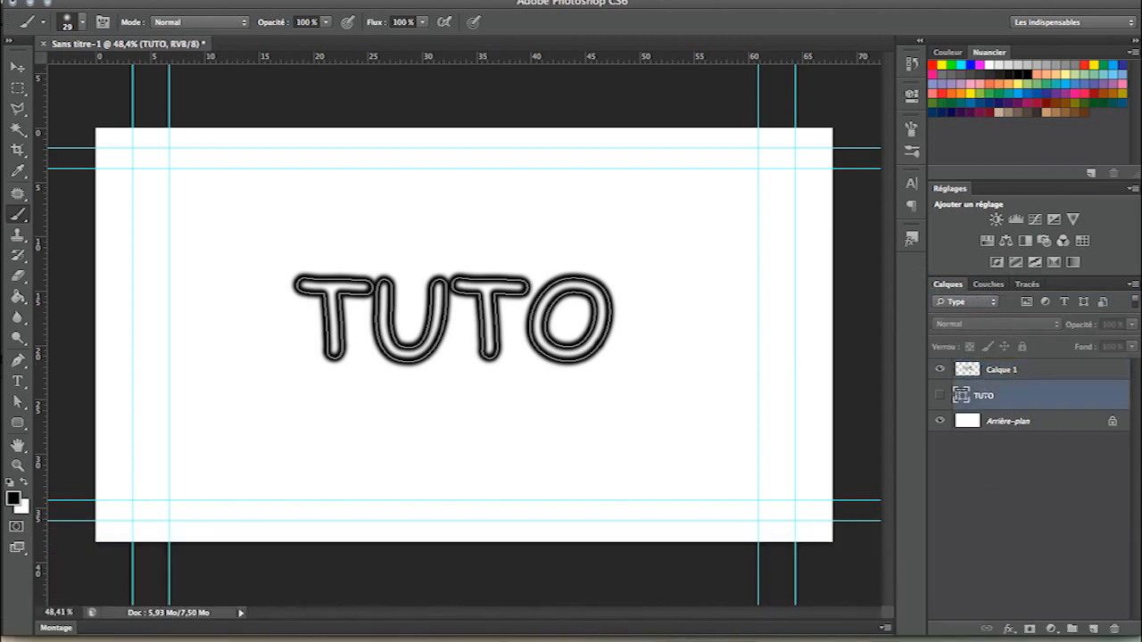
{"action": "left_click", "coordinate": [1010, 421]}
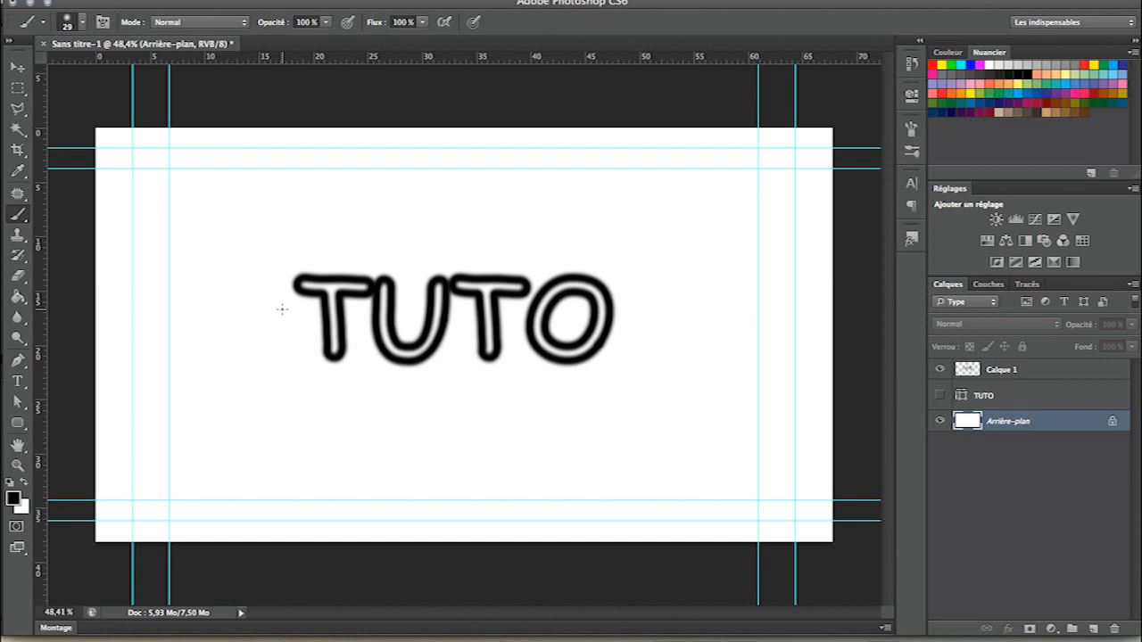
- Undo the black path stroke, remove Calque 1 and make the TUTO shape layer visible and active again
{"action": "key", "text": "super+z"}
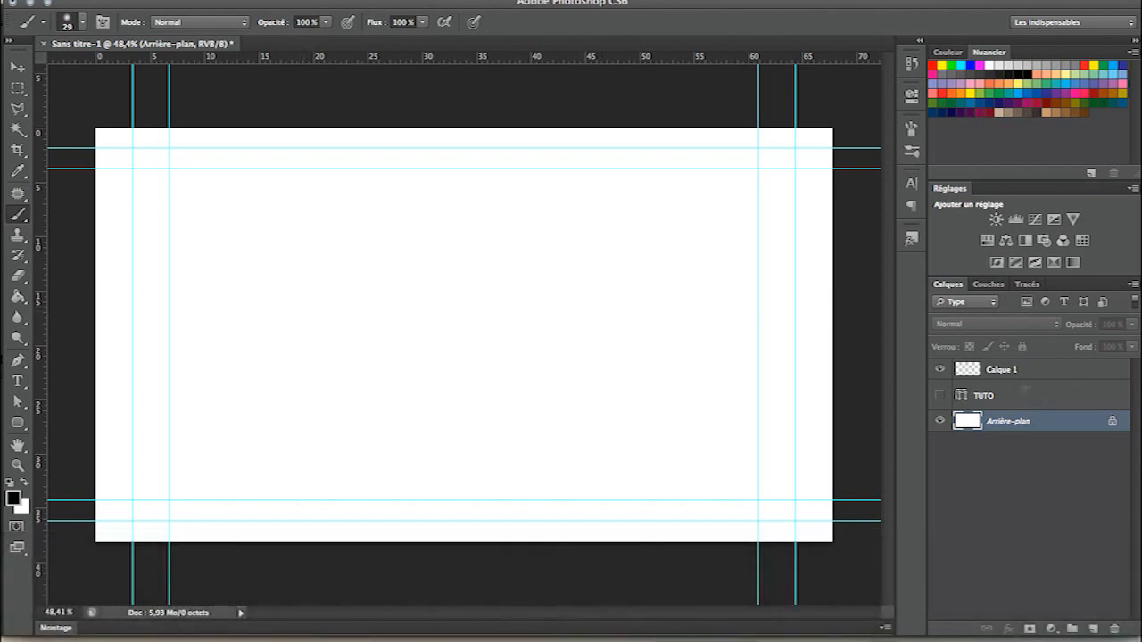
{"action": "left_click", "coordinate": [1002, 369]}
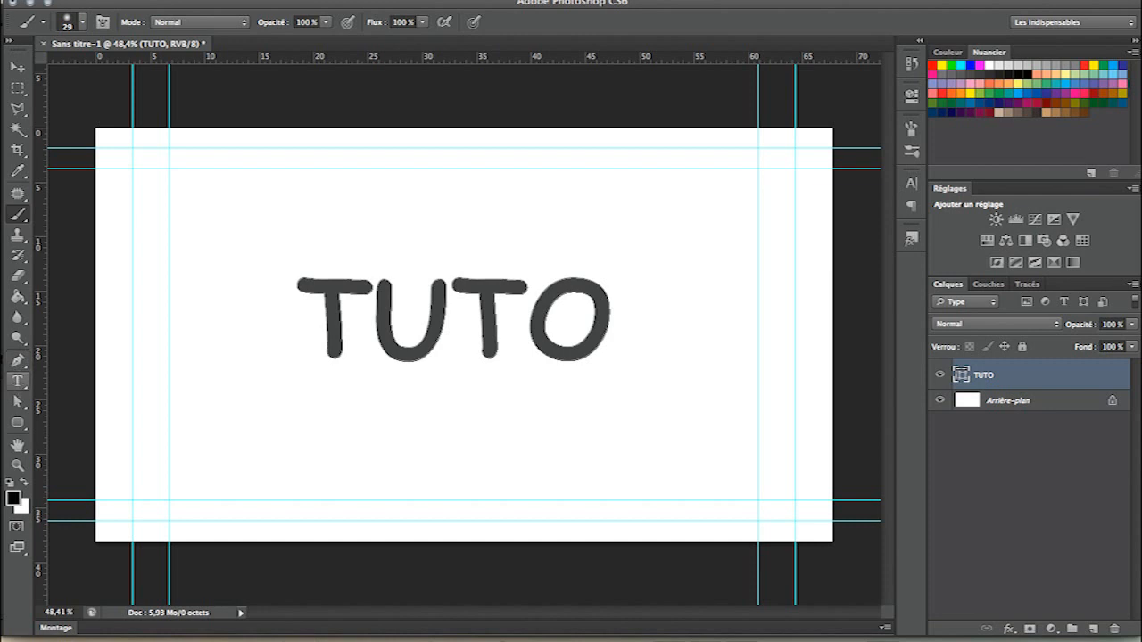
- Reshape the first T with the Direct Selection tool, pulling both ends of its bar upward and outward and its foot down-left
{"action": "left_click", "coordinate": [17, 401]}
{"action": "left_click", "coordinate": [321, 282]}
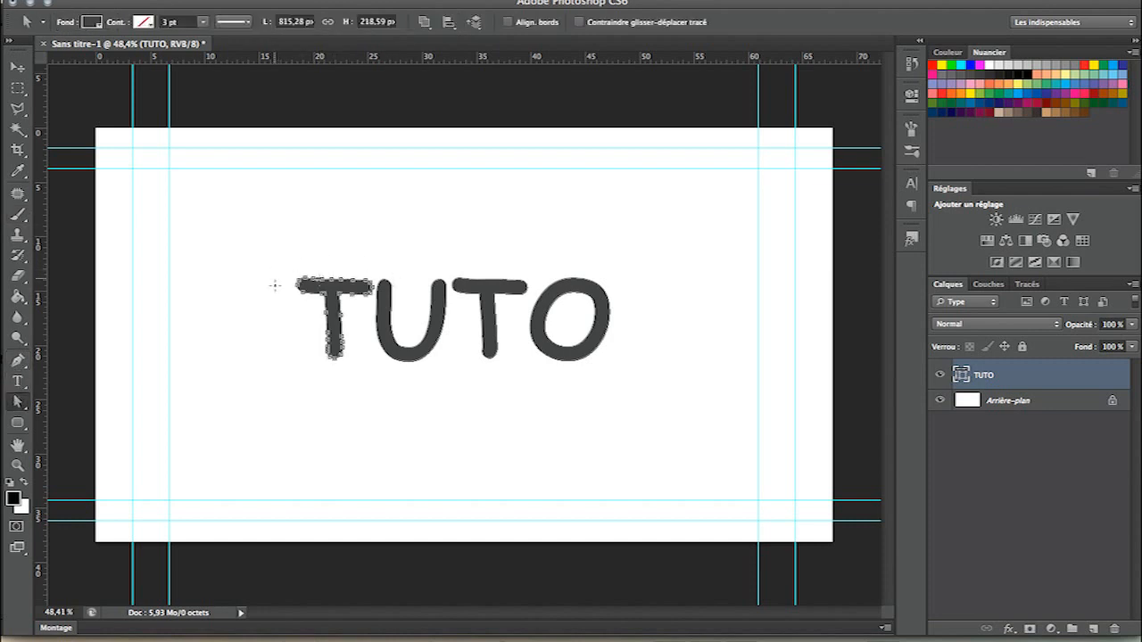
{"action": "left_click", "coordinate": [401, 352]}
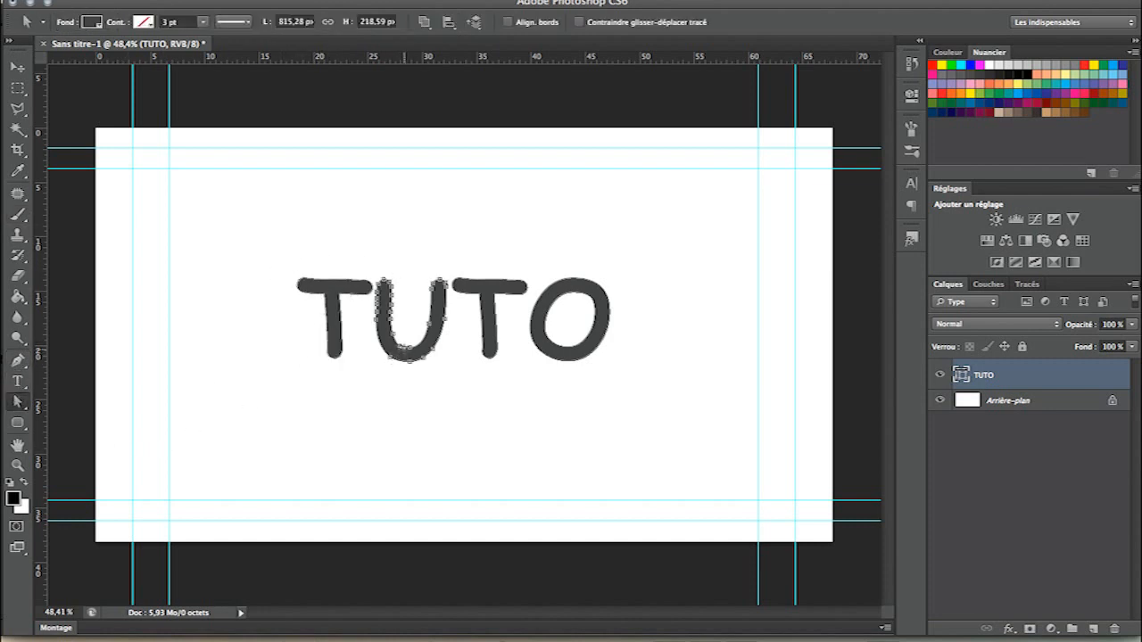
{"action": "left_click", "coordinate": [332, 284]}
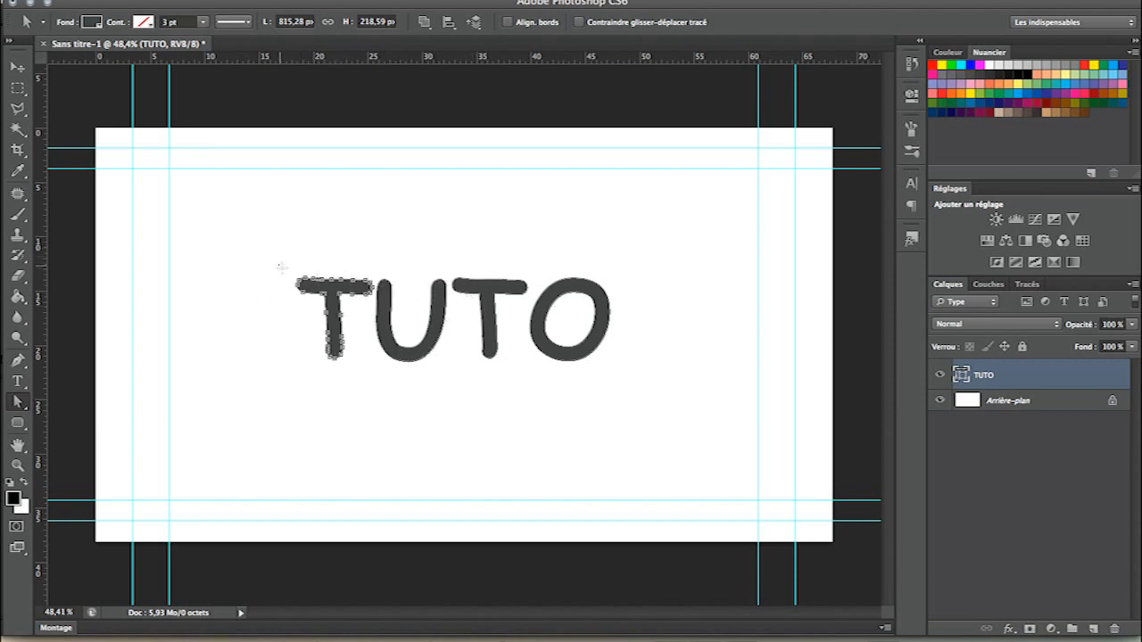
{"action": "mouse_move", "coordinate": [300, 283]}
{"action": "left_mouse_down"}
{"action": "mouse_move", "coordinate": [280, 293]}
{"action": "mouse_move", "coordinate": [280, 316]}
{"action": "mouse_move", "coordinate": [250, 262]}
{"action": "mouse_move", "coordinate": [281, 243]}
{"action": "mouse_move", "coordinate": [299, 259]}
{"action": "mouse_move", "coordinate": [286, 267]}
{"action": "left_mouse_up"}
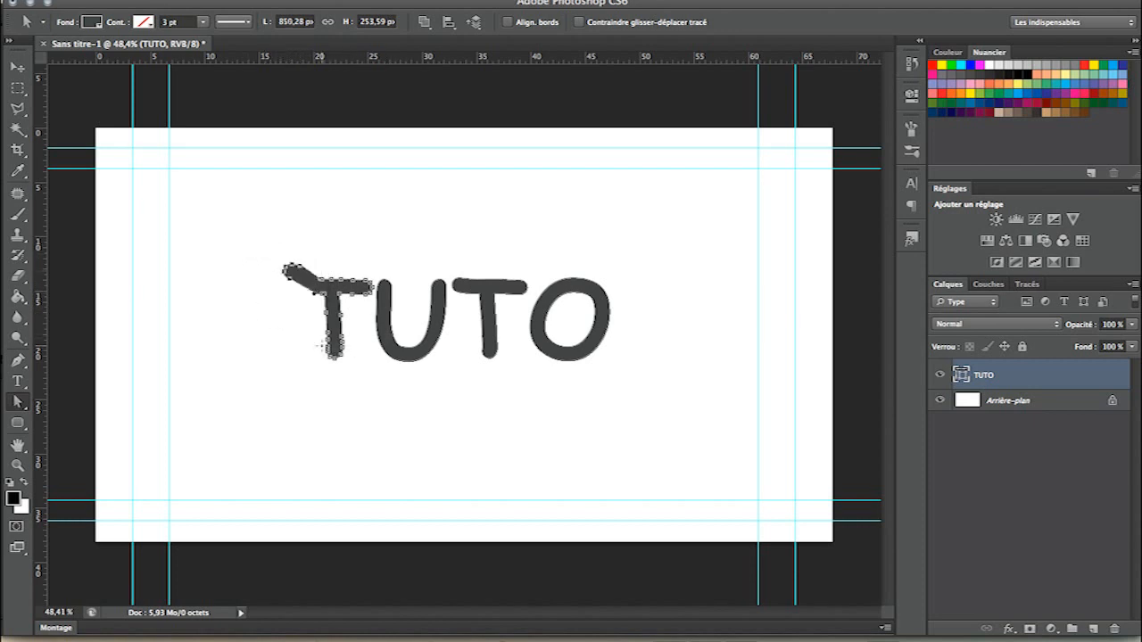
{"action": "mouse_move", "coordinate": [316, 324]}
{"action": "left_mouse_down"}
{"action": "mouse_move", "coordinate": [357, 366]}
{"action": "mouse_move", "coordinate": [314, 358]}
{"action": "left_mouse_up"}
{"action": "left_click_drag", "start_coordinate": [347, 256], "coordinate": [403, 311]}
- Bend the U's strokes by moving its anchor points, and stretch the second T's left end into a long spike with its curve handle
{"action": "left_click_drag", "start_coordinate": [381, 284], "coordinate": [455, 331]}
{"action": "left_click_drag", "start_coordinate": [436, 288], "coordinate": [486, 305]}
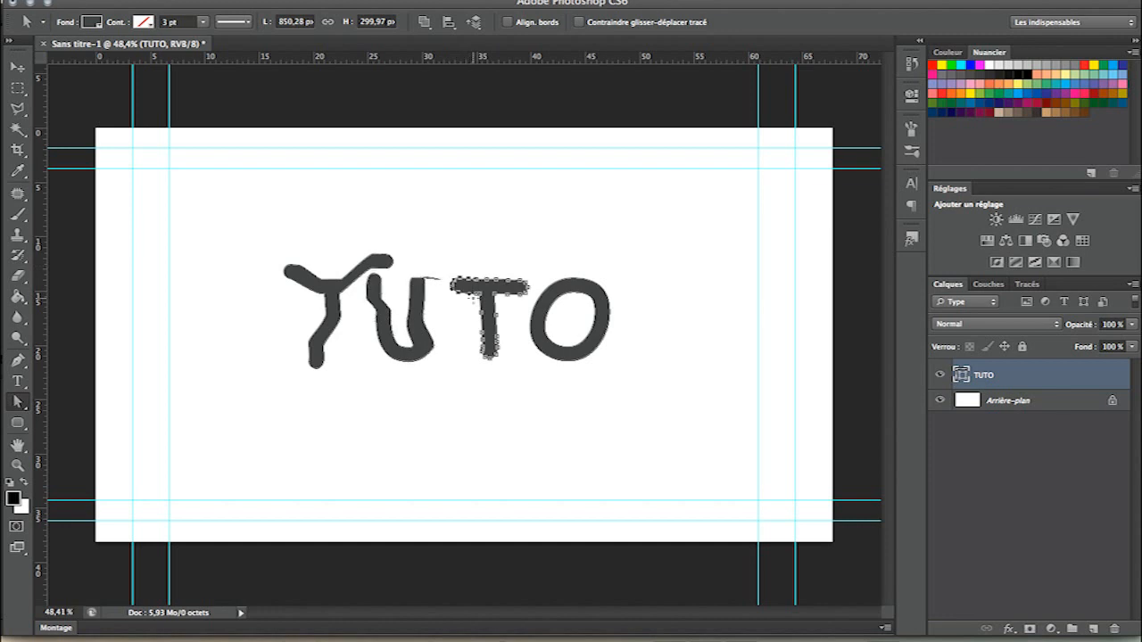
{"action": "left_click_drag", "start_coordinate": [439, 309], "coordinate": [456, 382]}
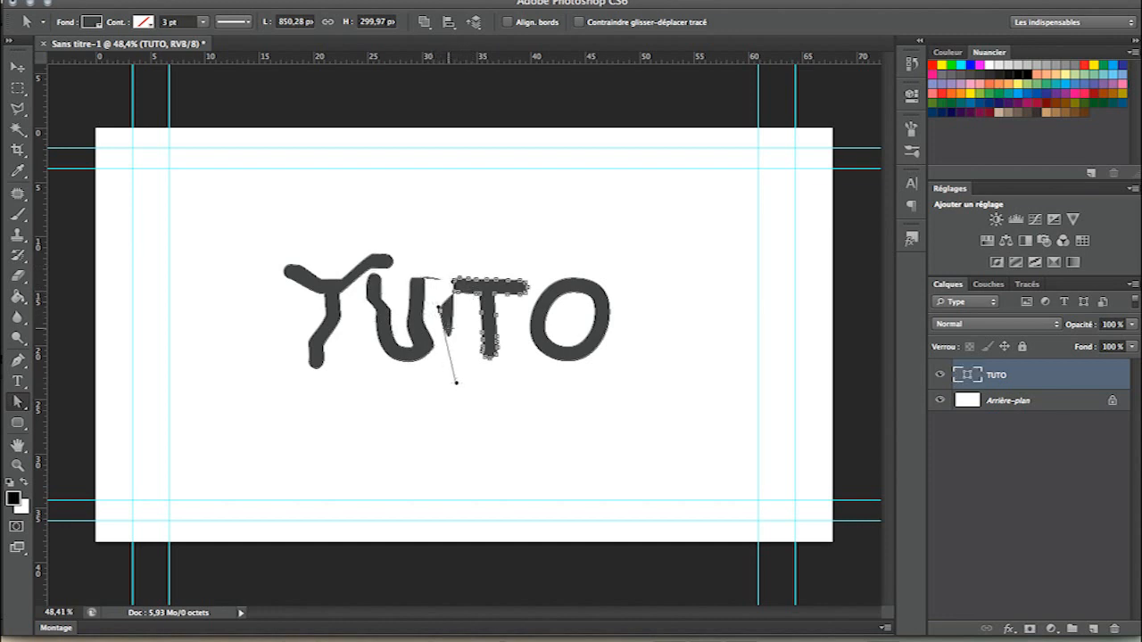
{"action": "left_click_drag", "start_coordinate": [456, 383], "coordinate": [336, 62]}
{"action": "left_click", "coordinate": [462, 366]}
- Stretch the O's outline to the right by moving the anchor points of its right side outward
{"action": "left_click_drag", "start_coordinate": [527, 266], "coordinate": [576, 403]}
{"action": "left_click_drag", "start_coordinate": [573, 244], "coordinate": [625, 406]}
{"action": "left_click_drag", "start_coordinate": [611, 314], "coordinate": [676, 312]}
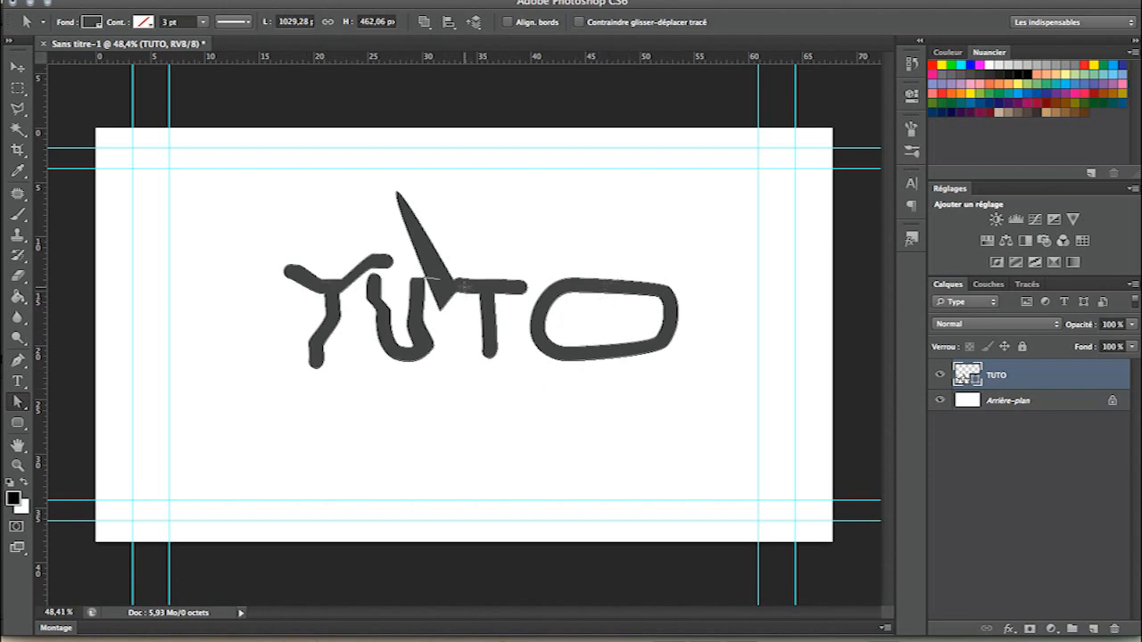
- Rework the curve handles of the spike on the second T's left end, and undo the last handle change
{"action": "left_click", "coordinate": [446, 280]}
{"action": "left_click_drag", "start_coordinate": [335, 65], "coordinate": [492, 436]}
{"action": "mouse_move", "coordinate": [447, 331]}
{"action": "left_mouse_down"}
{"action": "mouse_move", "coordinate": [413, 179]}
{"action": "mouse_move", "coordinate": [370, 179]}
{"action": "left_mouse_up"}
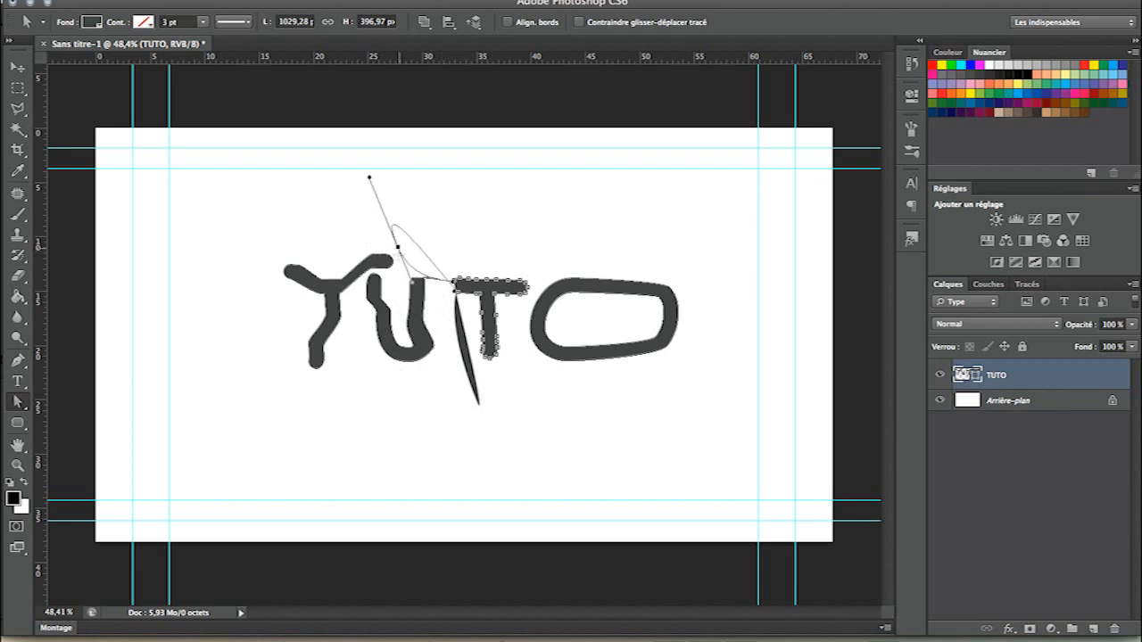
{"action": "key", "text": "super+z"}
{"action": "key", "text": "super+z"}
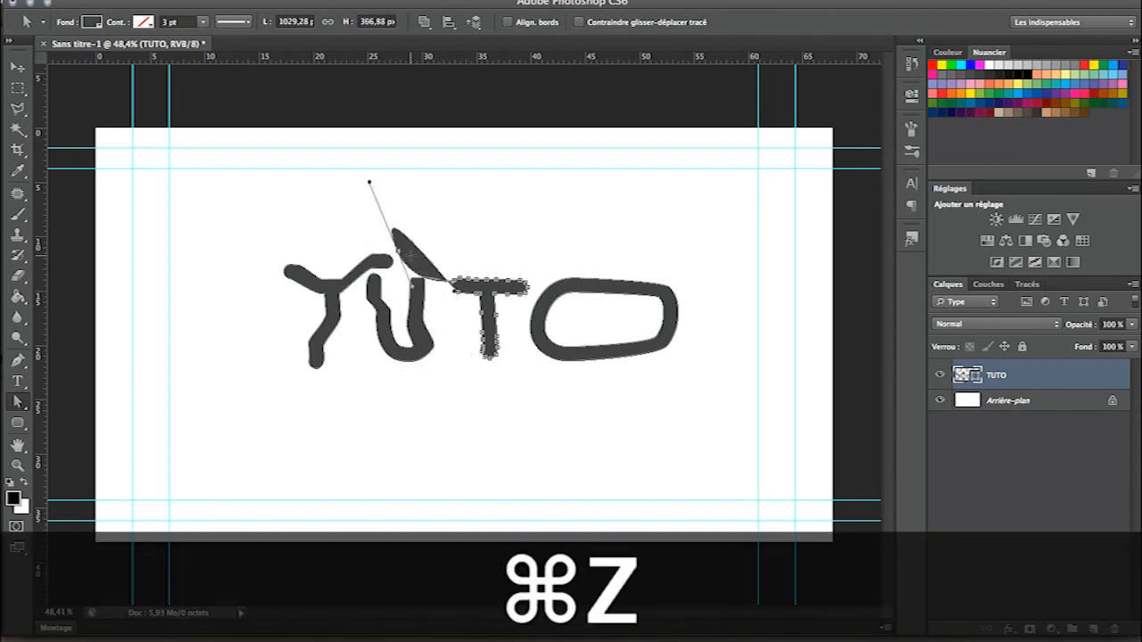
- Move the anchor point of the second T's distorted end down over the U's right stem, and reselect that point
{"action": "left_click_drag", "start_coordinate": [398, 251], "coordinate": [418, 325]}
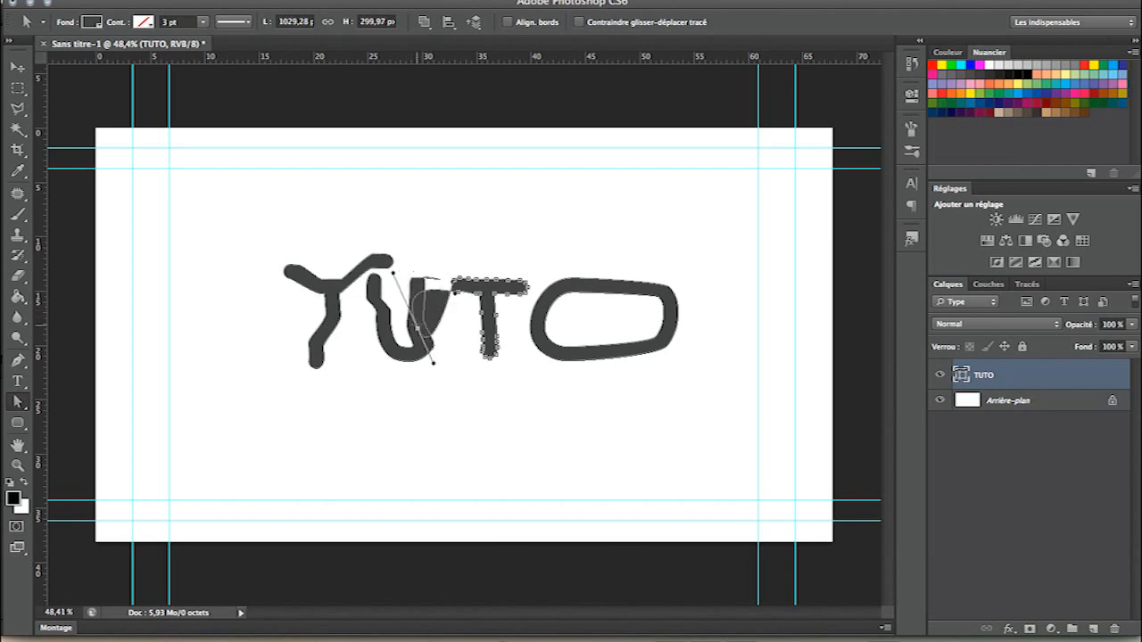
{"action": "left_click", "coordinate": [468, 412]}
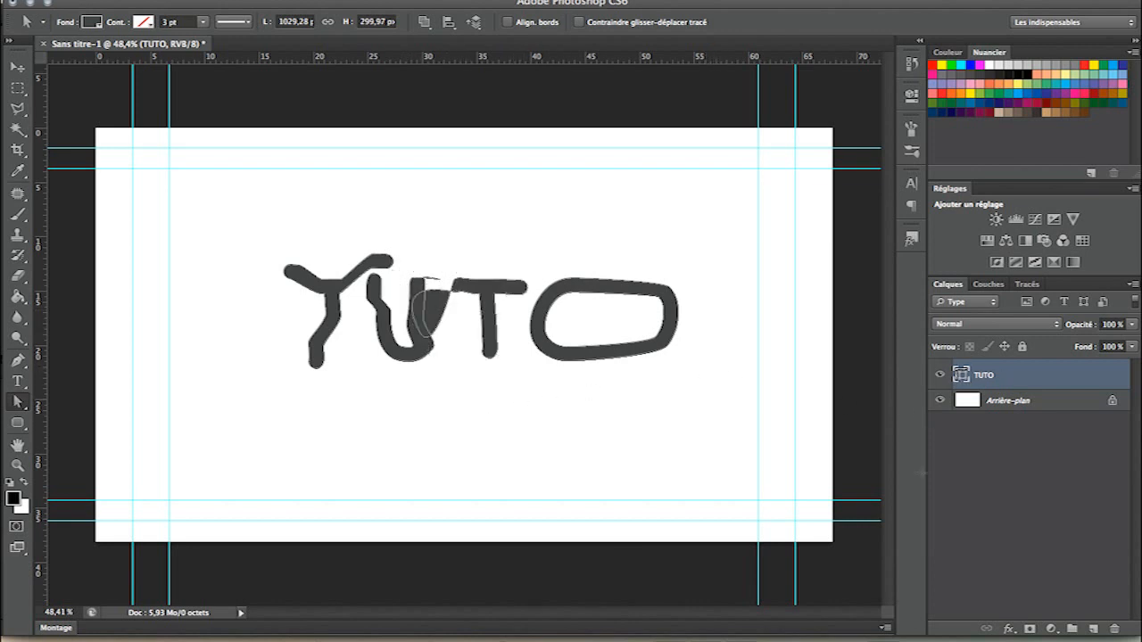
{"action": "left_click", "coordinate": [963, 482]}
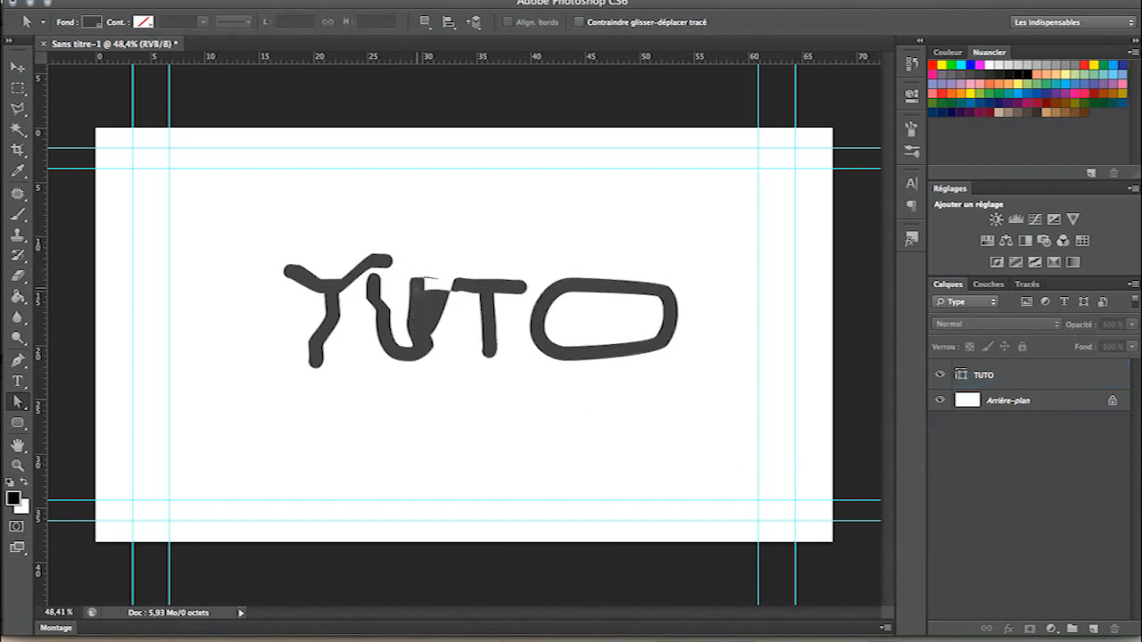
{"action": "left_click", "coordinate": [437, 307]}
{"action": "left_click", "coordinate": [438, 308]}
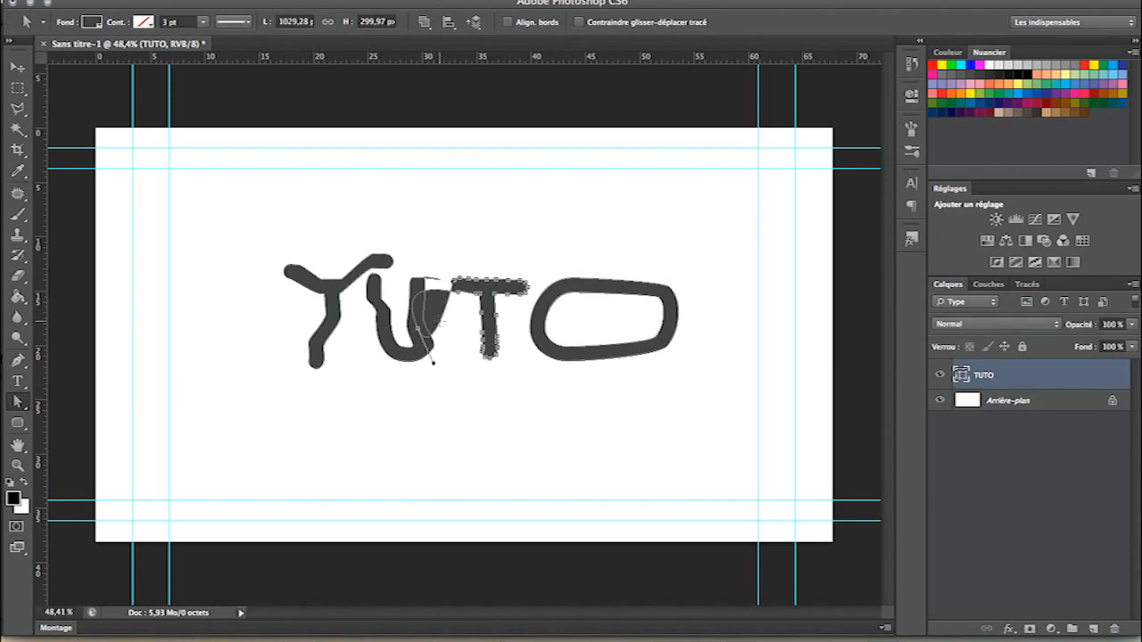
- Adjust the distorted point and its handle so the second T's left end forms a small lobe beside the U's top
{"action": "left_click_drag", "start_coordinate": [434, 363], "coordinate": [446, 339]}
{"action": "left_click", "coordinate": [438, 339]}
{"action": "left_click", "coordinate": [448, 340]}
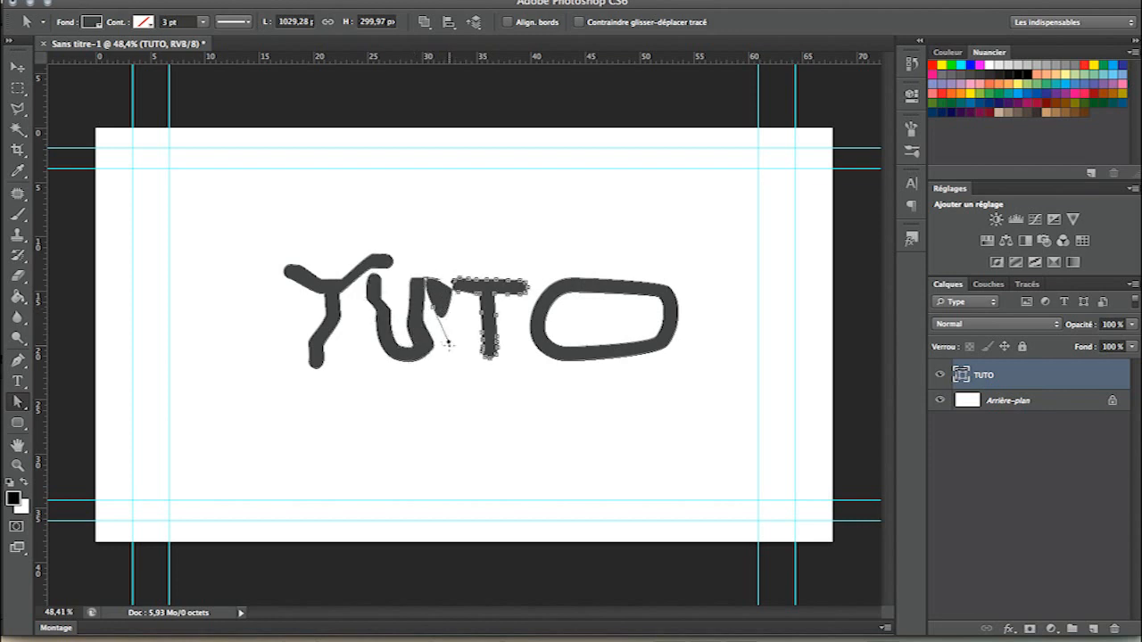
{"action": "left_click_drag", "start_coordinate": [449, 342], "coordinate": [421, 286]}
{"action": "left_click", "coordinate": [455, 395]}
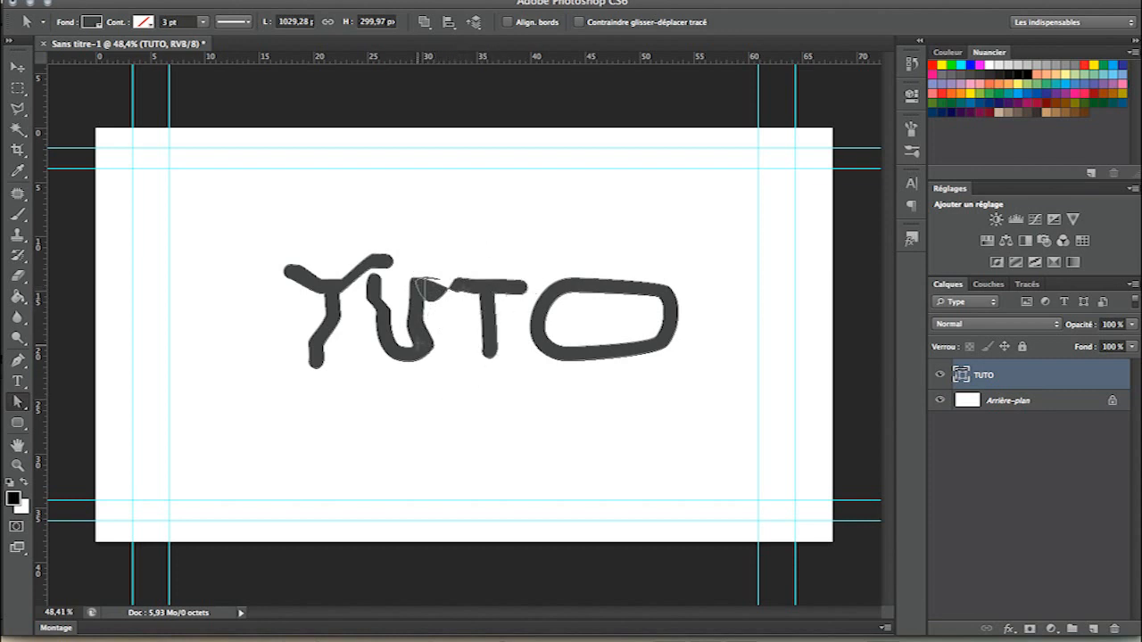
- Apply an Incrustation en dégradé style to the TUTO layer with the Radial style and a scale of 150%
{"action": "scroll", "coordinate": [418, 343], "scroll_direction": "up", "scroll_amount": 10}
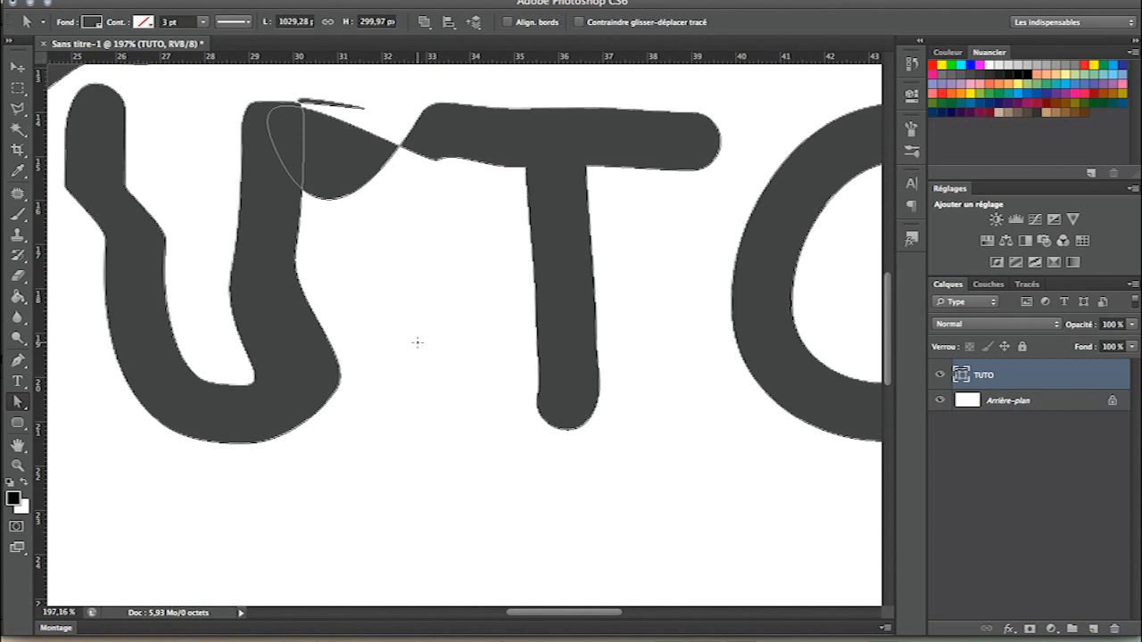
{"action": "scroll", "coordinate": [418, 343], "scroll_direction": "down", "scroll_amount": 10}
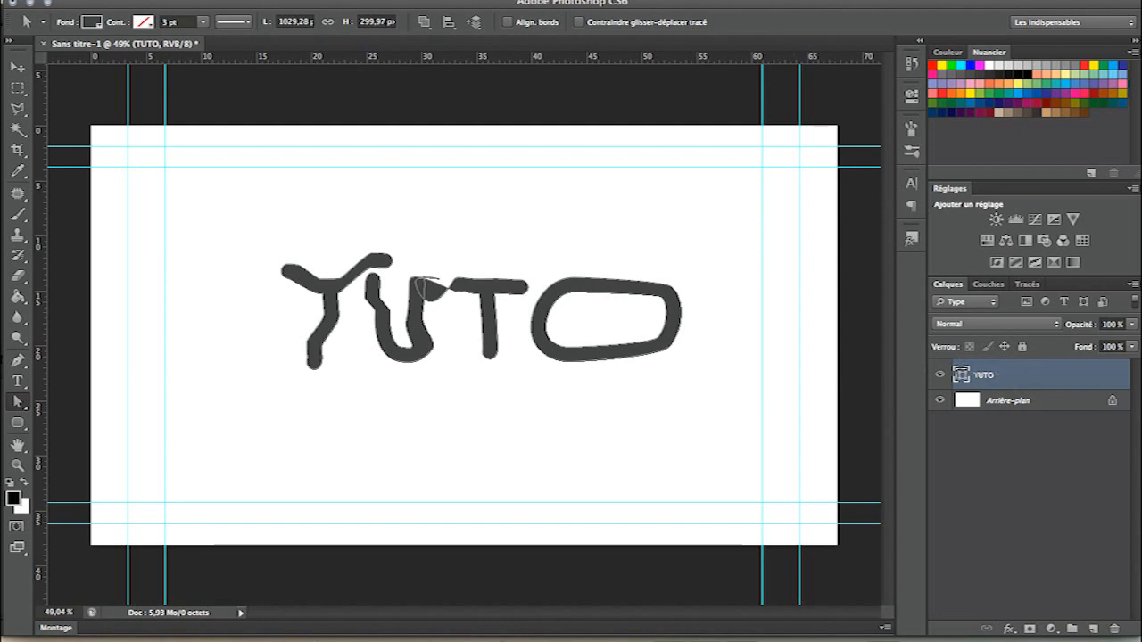
{"action": "left_click", "coordinate": [1009, 628]}
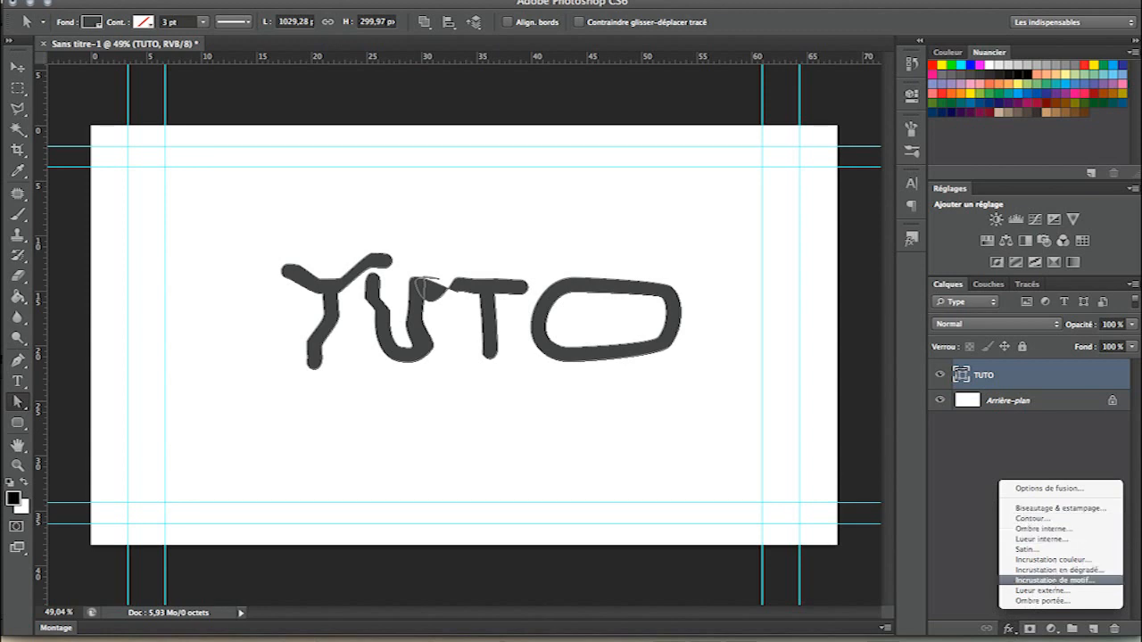
{"action": "left_click", "coordinate": [1053, 569]}
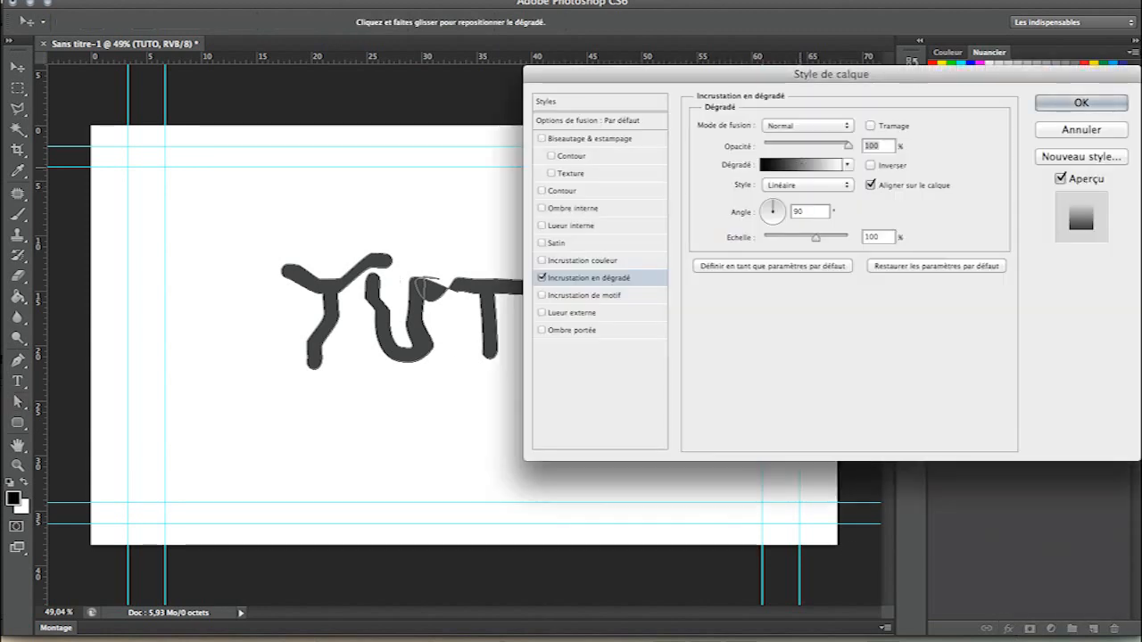
{"action": "left_click", "coordinate": [795, 187]}
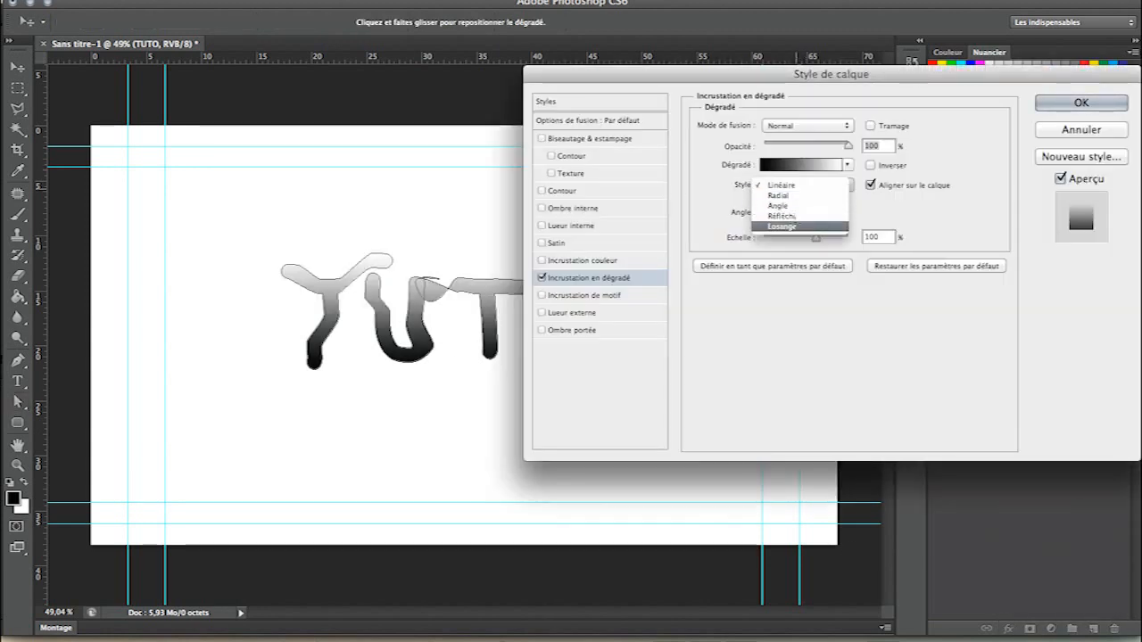
{"action": "left_click", "coordinate": [785, 196]}
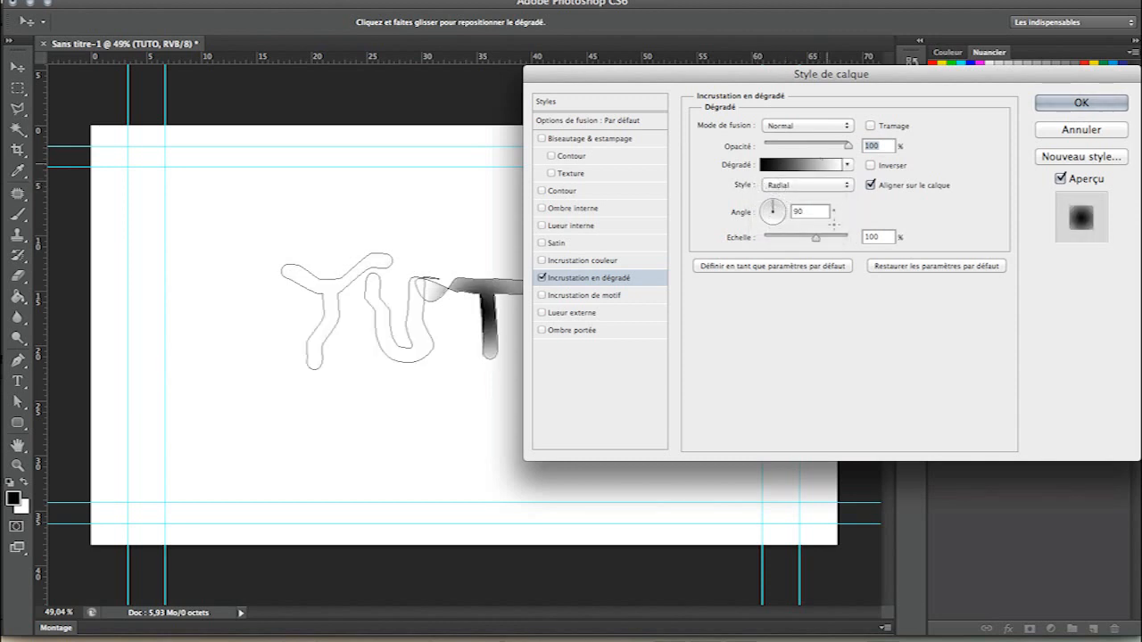
{"action": "left_click_drag", "start_coordinate": [815, 238], "coordinate": [848, 238]}
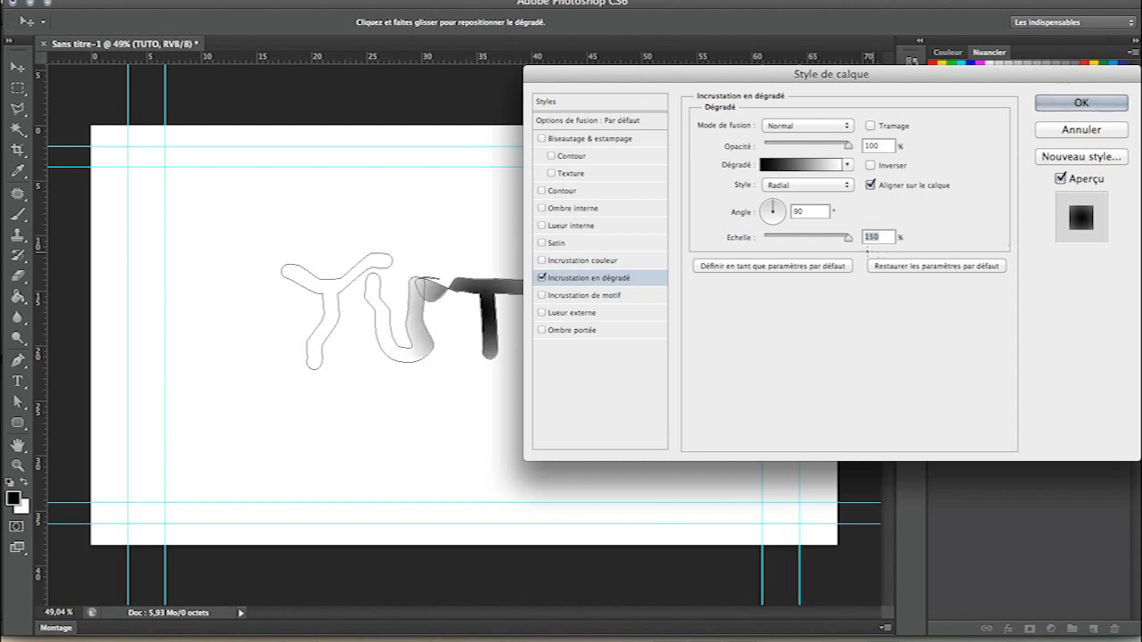
- In the gradient of the TUTO overlay, move the white colour stop to 41% and recolour it light grey
{"action": "left_click", "coordinate": [803, 164]}
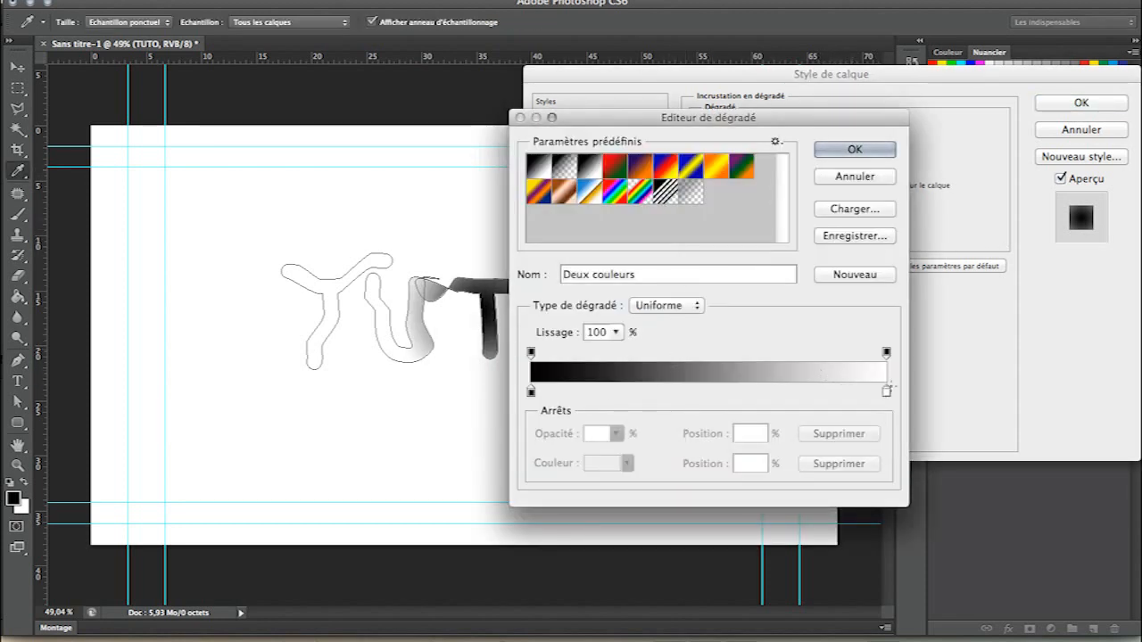
{"action": "left_click", "coordinate": [785, 391]}
{"action": "left_click_drag", "start_coordinate": [785, 391], "coordinate": [680, 391]}
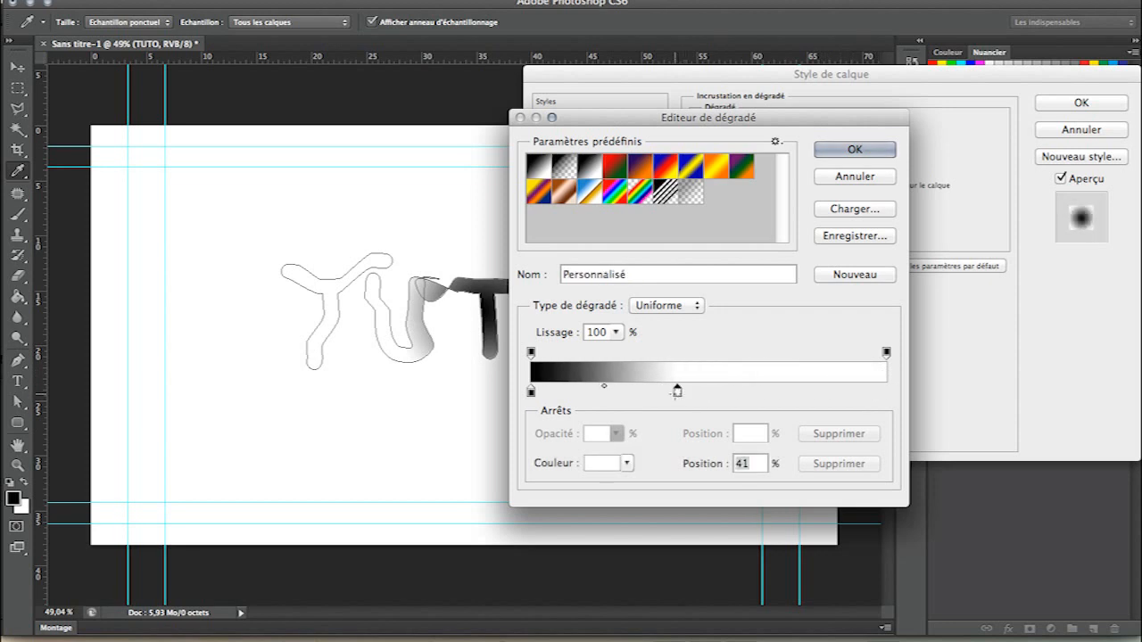
{"action": "double_click", "coordinate": [680, 390]}
{"action": "left_click_drag", "start_coordinate": [362, 482], "coordinate": [326, 395]}
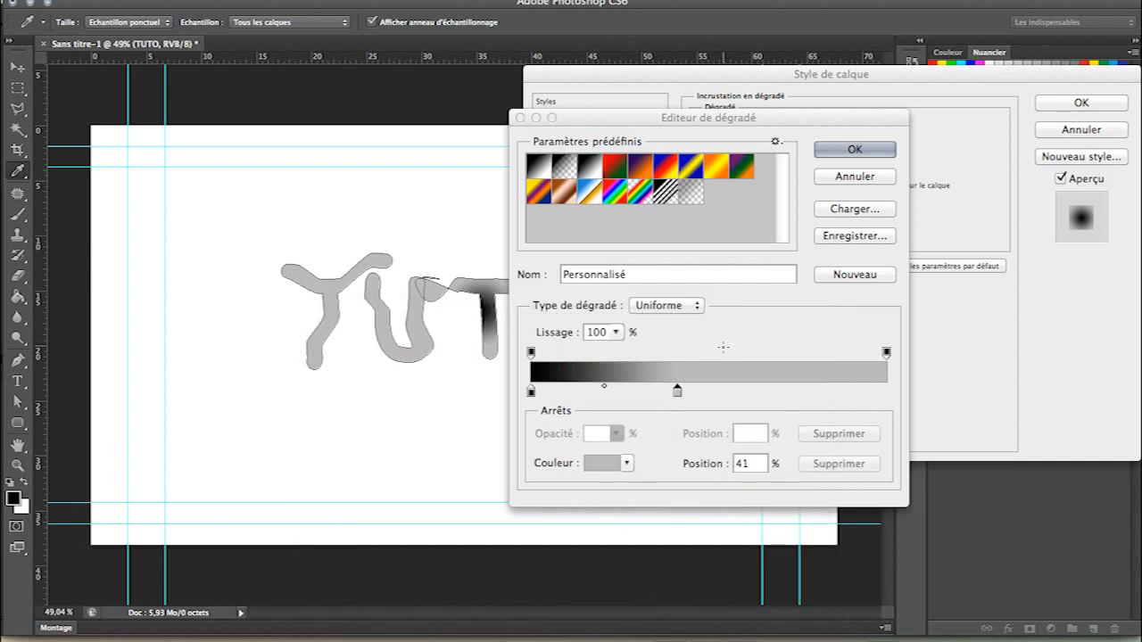
{"action": "key", "text": "Return"}
- Shift the light grey stop close to the gradient's light end, set the midpoint to 69% and accept the gradient
{"action": "left_click_drag", "start_coordinate": [678, 391], "coordinate": [856, 391]}
{"action": "left_click_drag", "start_coordinate": [695, 385], "coordinate": [756, 385]}
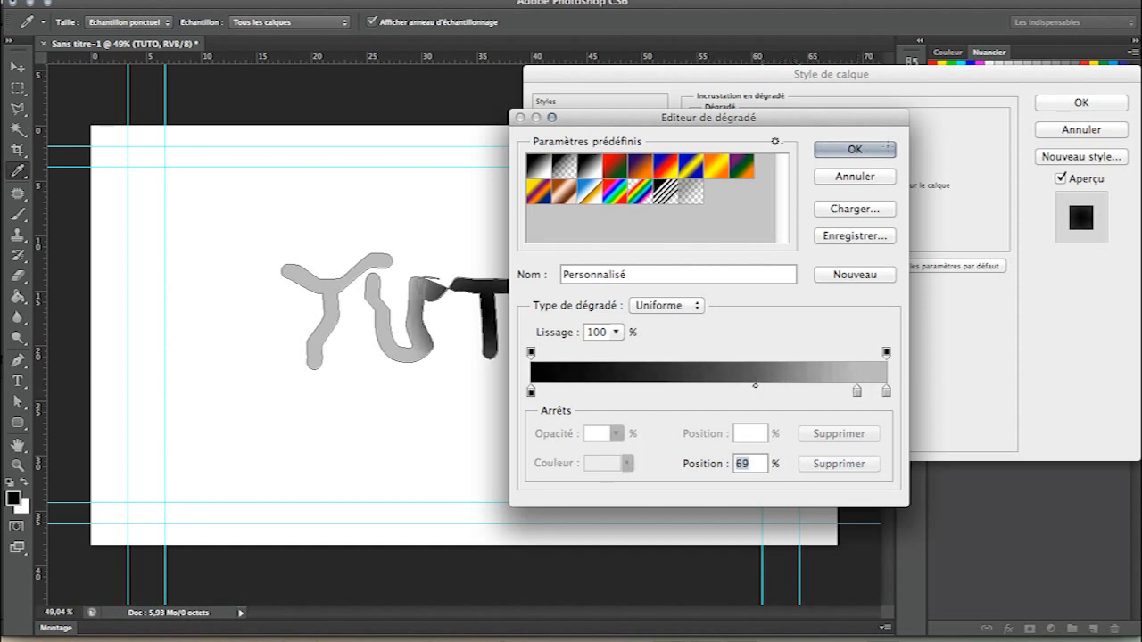
{"action": "left_click", "coordinate": [855, 150]}
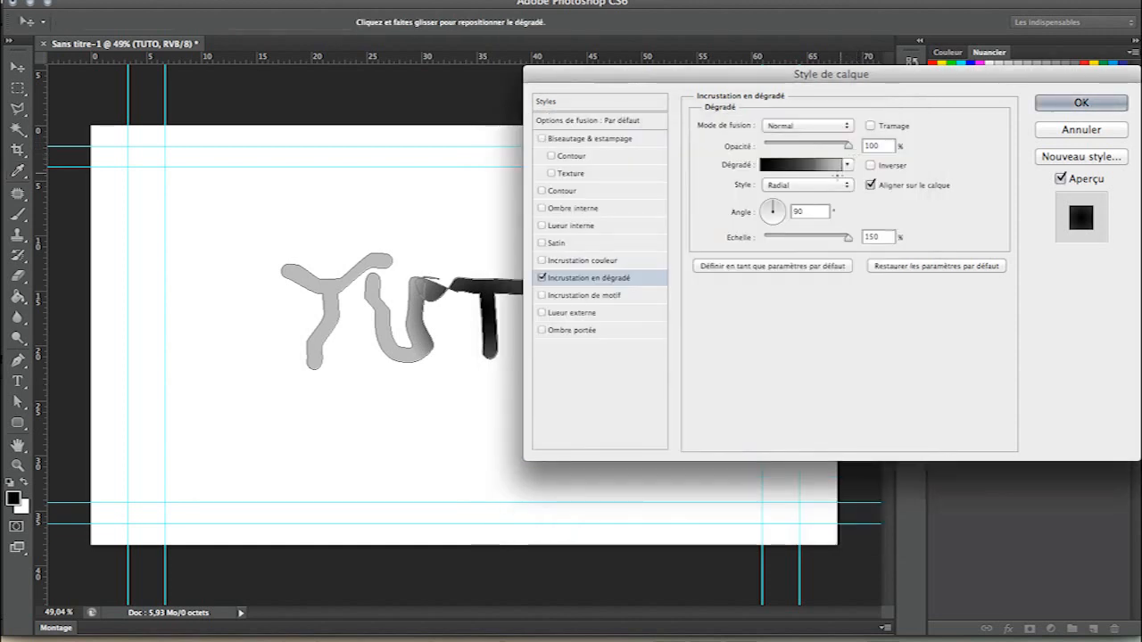
- Set the gradient overlay's style to Réfléchi and move the inner grey stop of its gradient to 60%
{"action": "left_click", "coordinate": [803, 184]}
{"action": "left_click", "coordinate": [783, 205]}
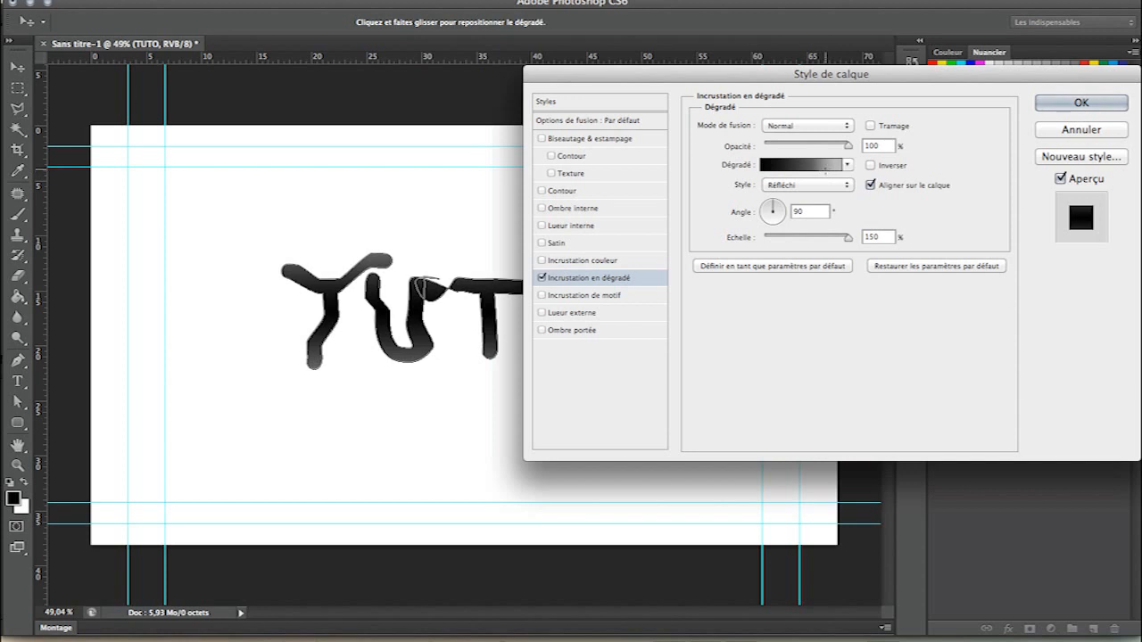
{"action": "left_click", "coordinate": [826, 166]}
{"action": "left_click_drag", "start_coordinate": [857, 390], "coordinate": [742, 390]}
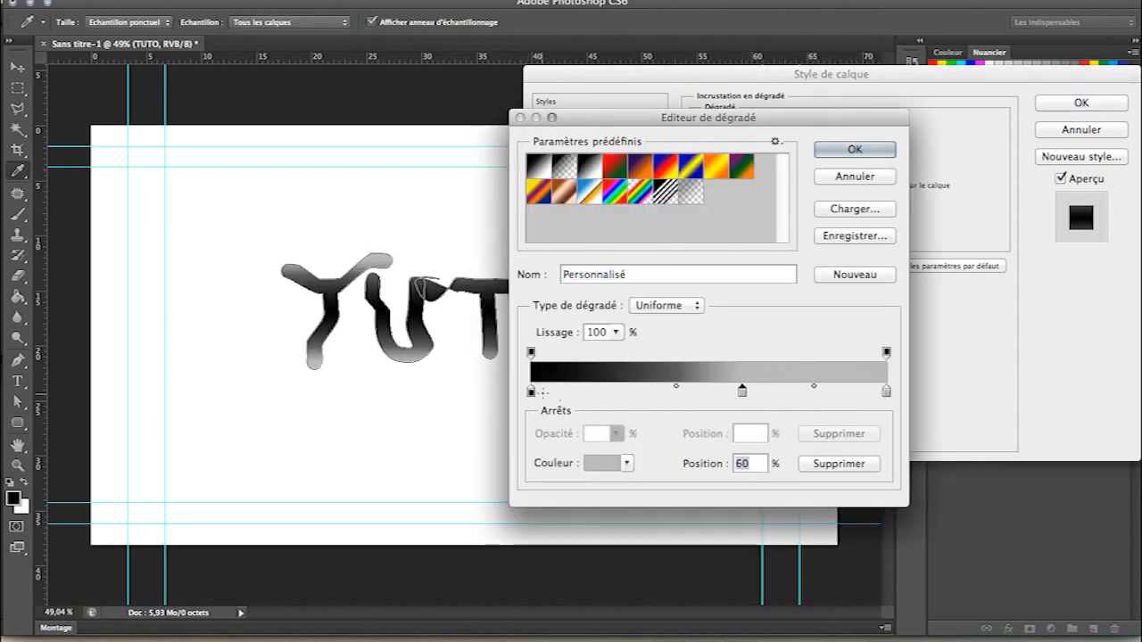
- Make the gradient's far end black, move the grey stop to about 48%, tighten the transition to black beside it, and accept
{"action": "left_click", "coordinate": [531, 391]}
{"action": "left_click_drag", "start_coordinate": [532, 390], "coordinate": [884, 390]}
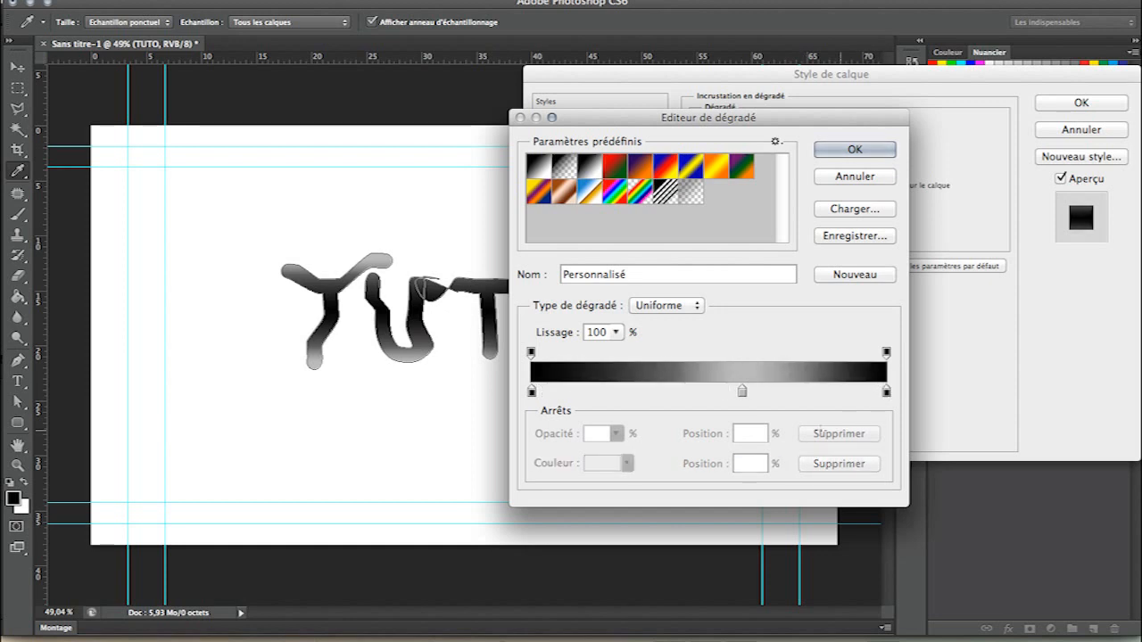
{"action": "left_click_drag", "start_coordinate": [741, 390], "coordinate": [703, 391]}
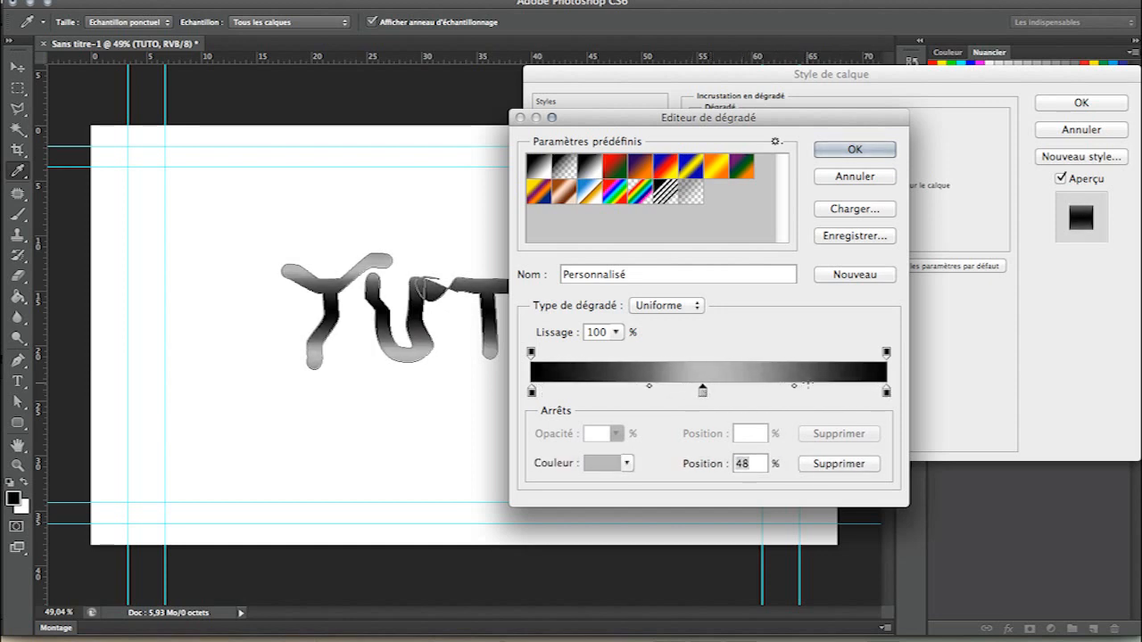
{"action": "left_click_drag", "start_coordinate": [793, 387], "coordinate": [700, 391]}
{"action": "left_click", "coordinate": [571, 391]}
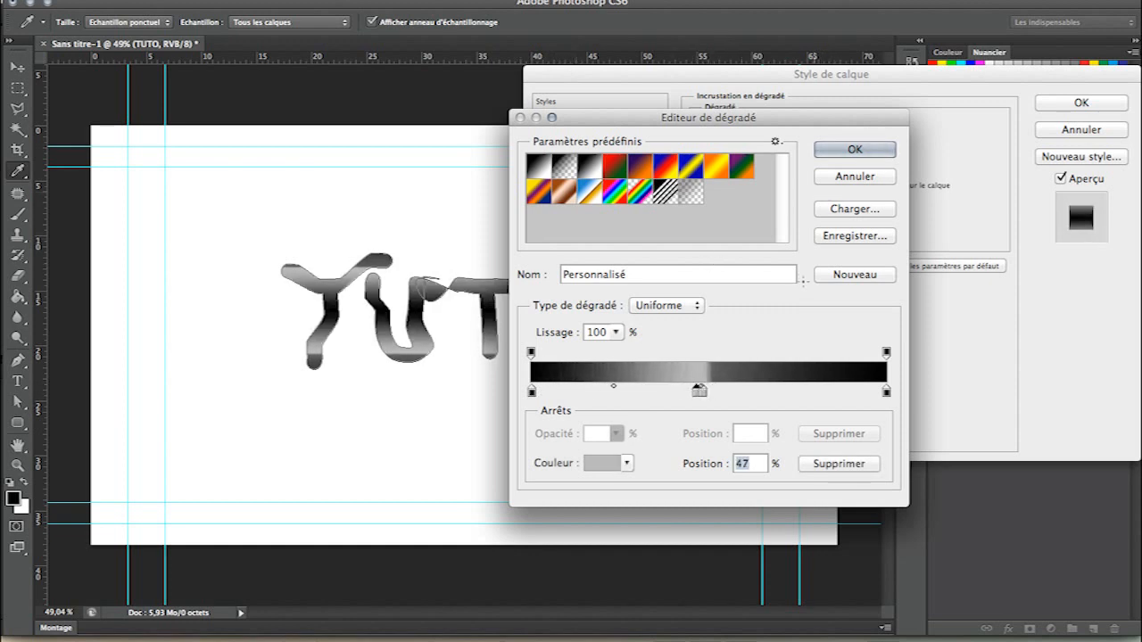
{"action": "key", "text": "Return"}
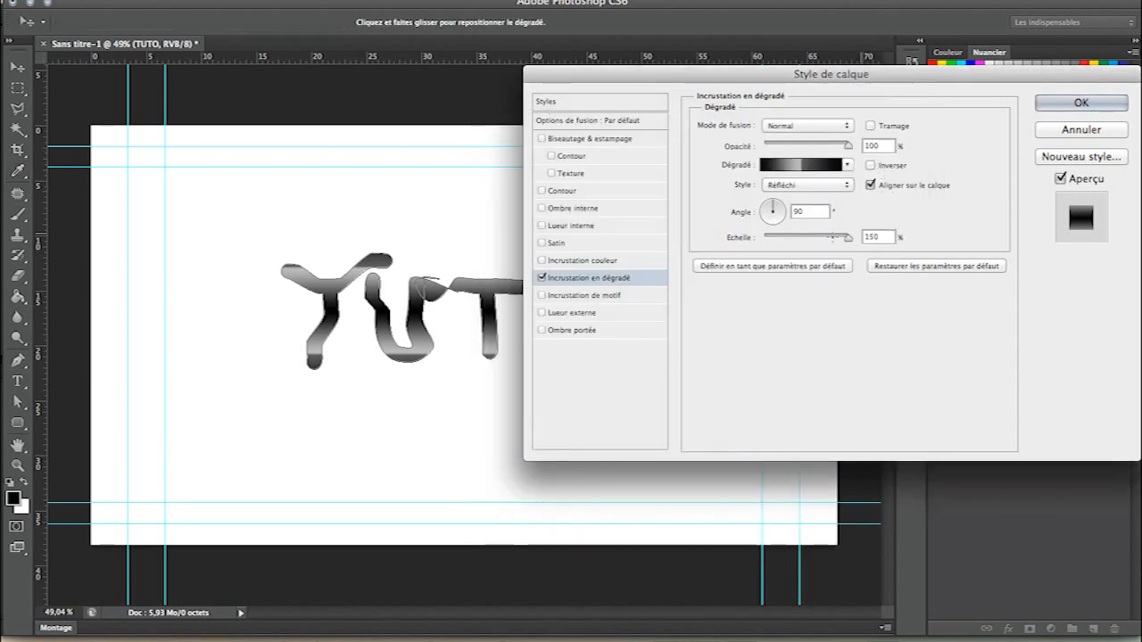
- Set the gradient overlay's scale to 66% and apply the layer style
{"action": "left_click_drag", "start_coordinate": [847, 238], "coordinate": [795, 238]}
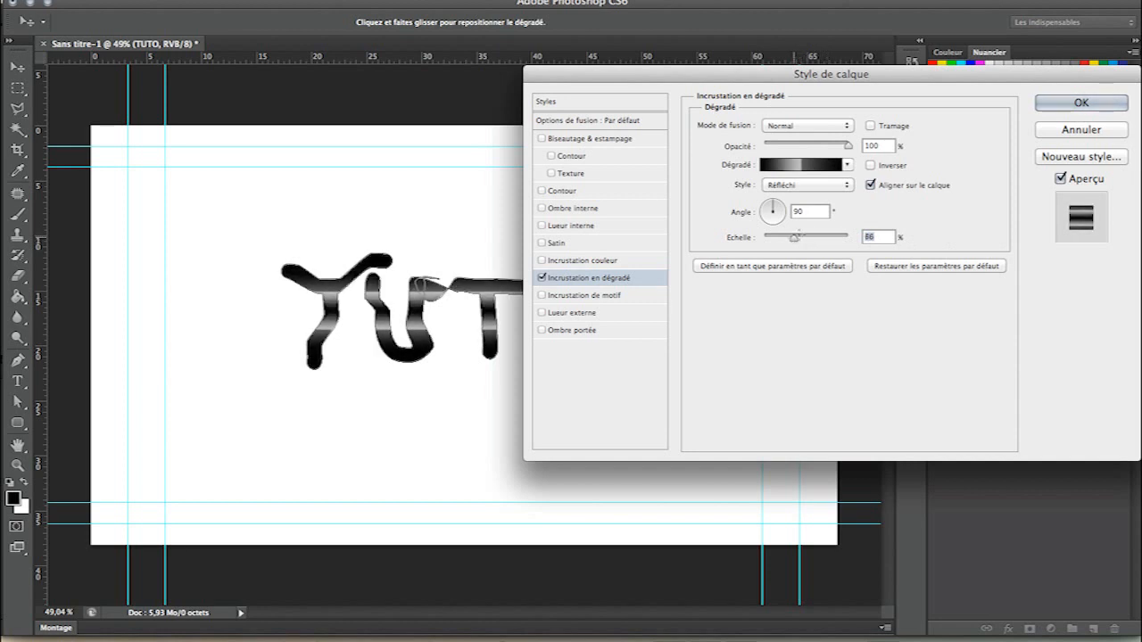
{"action": "left_click_drag", "start_coordinate": [894, 88], "coordinate": [688, 92]}
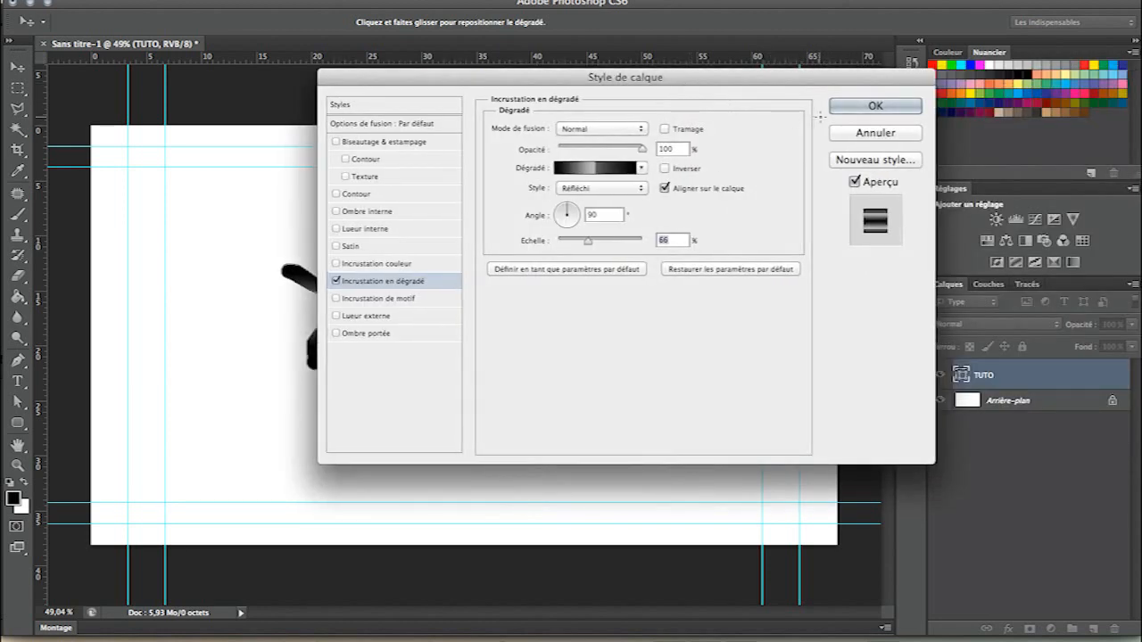
{"action": "left_click", "coordinate": [875, 106]}
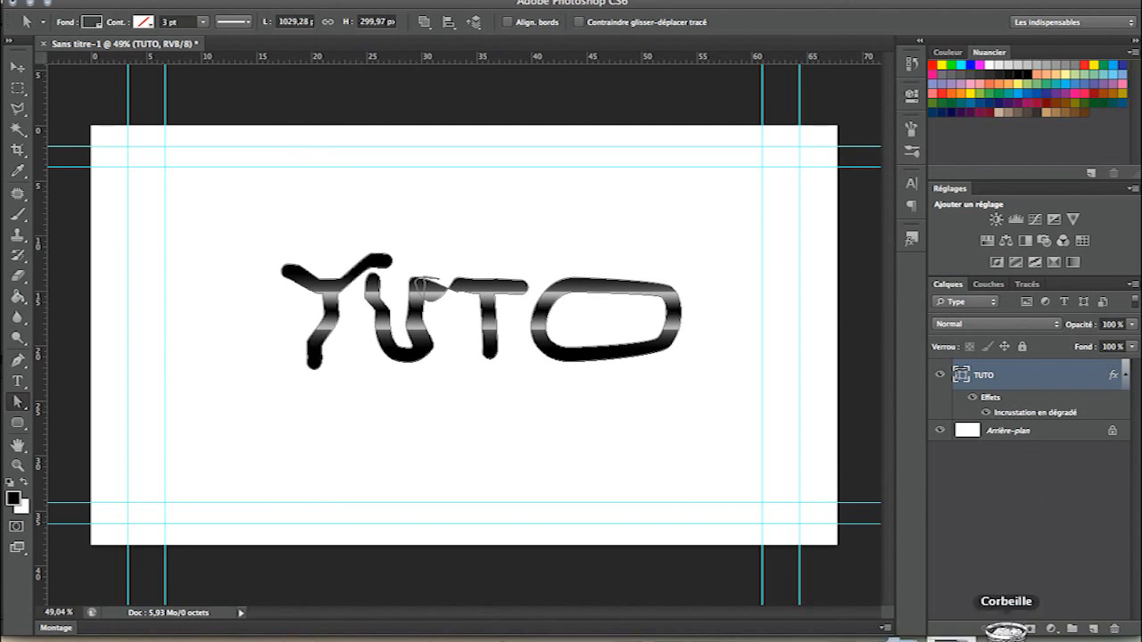
- Add an Ombre portée effect to the TUTO layer with a distance of 14 px and a size of 18 px, and deselect the layer
{"action": "left_click", "coordinate": [1009, 629]}
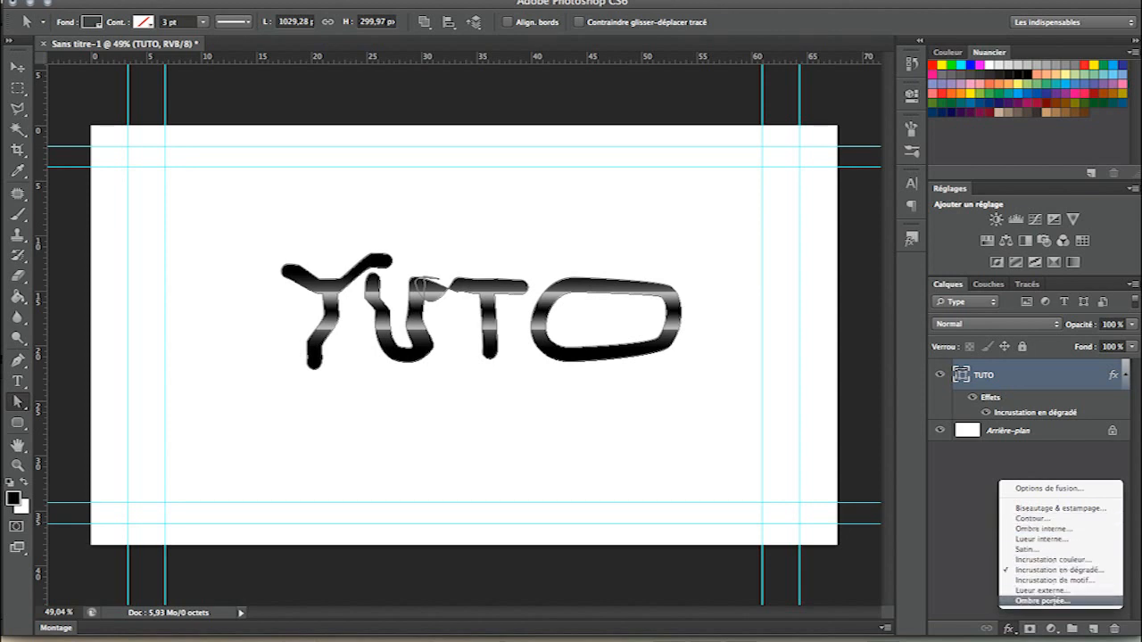
{"action": "left_click", "coordinate": [1043, 602]}
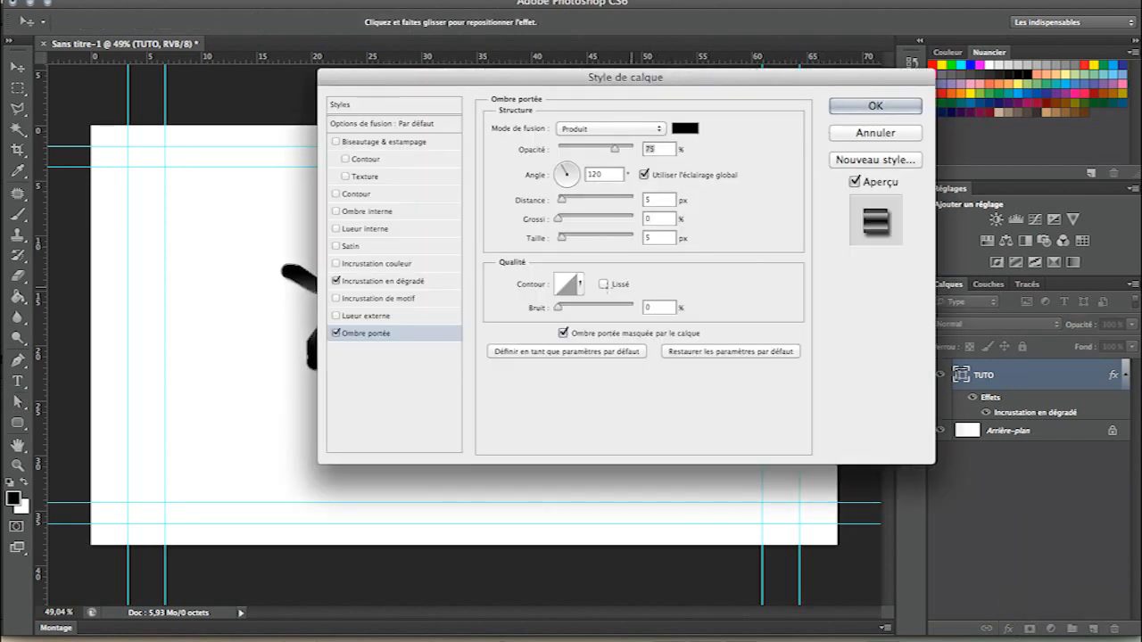
{"action": "left_click_drag", "start_coordinate": [562, 239], "coordinate": [570, 201]}
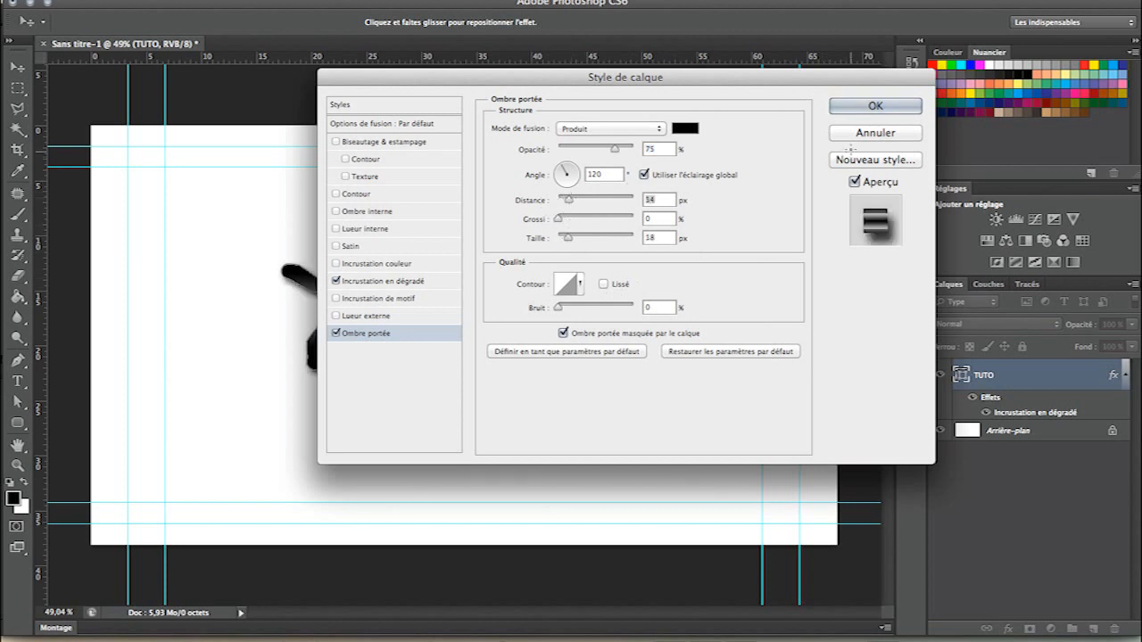
{"action": "left_click", "coordinate": [875, 105]}
{"action": "left_click", "coordinate": [993, 521]}
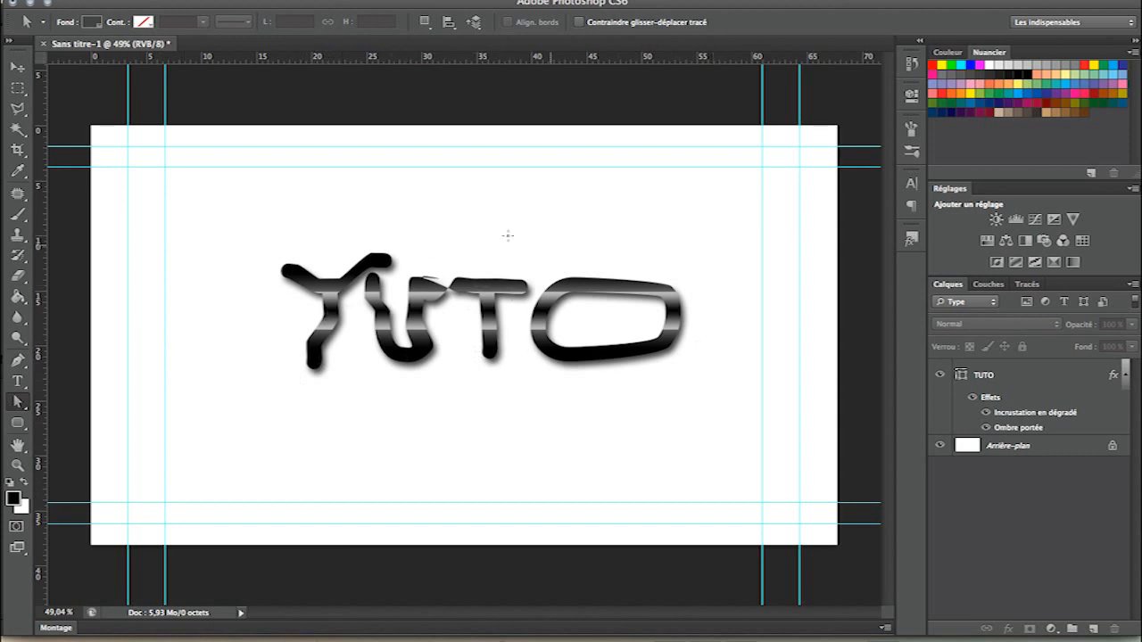
- Select the TUTO layer and shift the whole word around the canvas, placing it slightly above its original position
{"action": "left_click", "coordinate": [17, 67]}
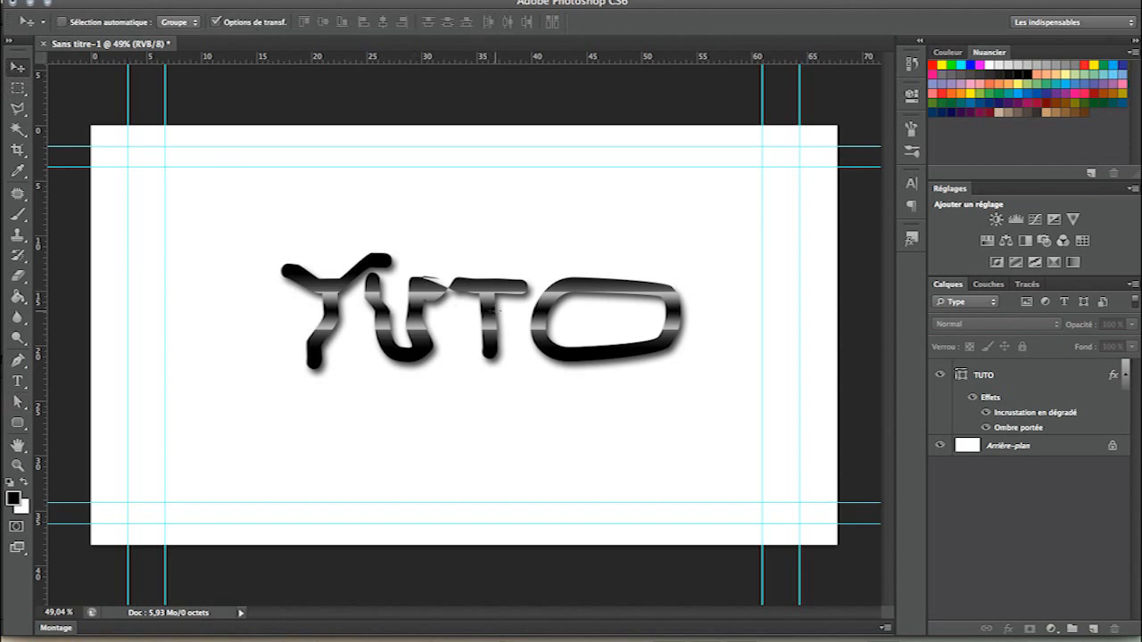
{"action": "left_click", "coordinate": [981, 364]}
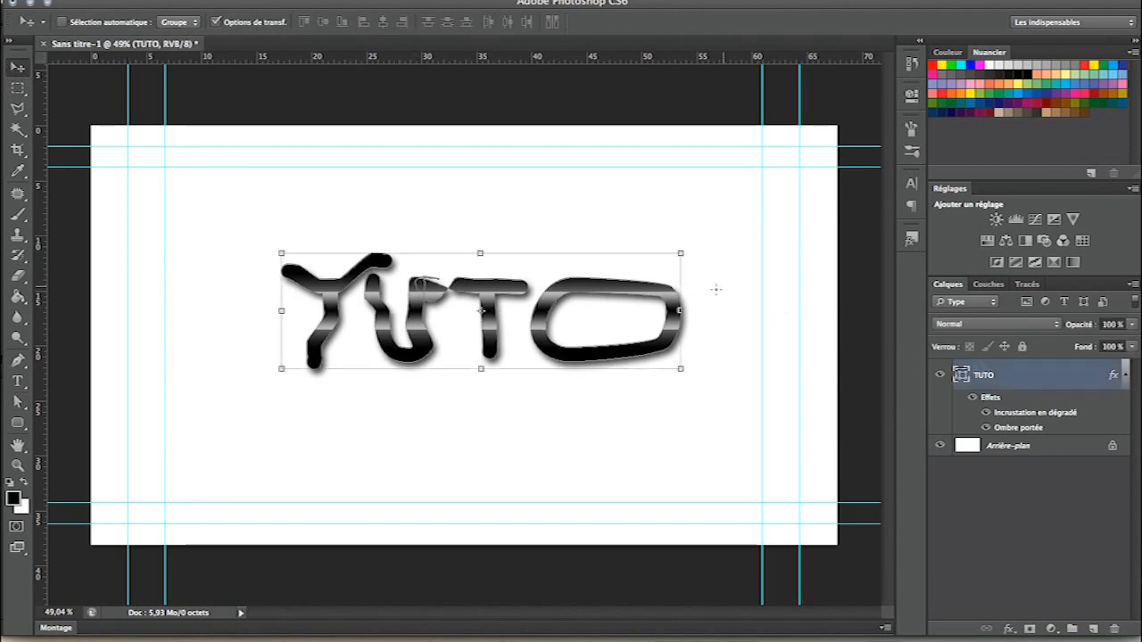
{"action": "left_click_drag", "start_coordinate": [654, 287], "coordinate": [577, 303]}
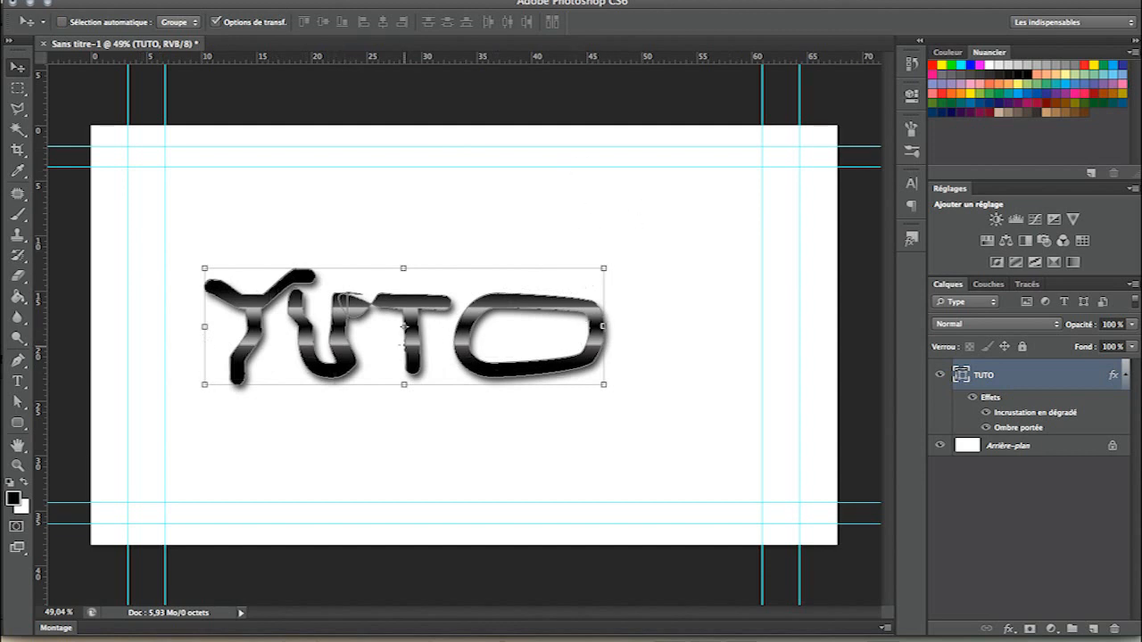
{"action": "left_click_drag", "start_coordinate": [409, 300], "coordinate": [480, 272]}
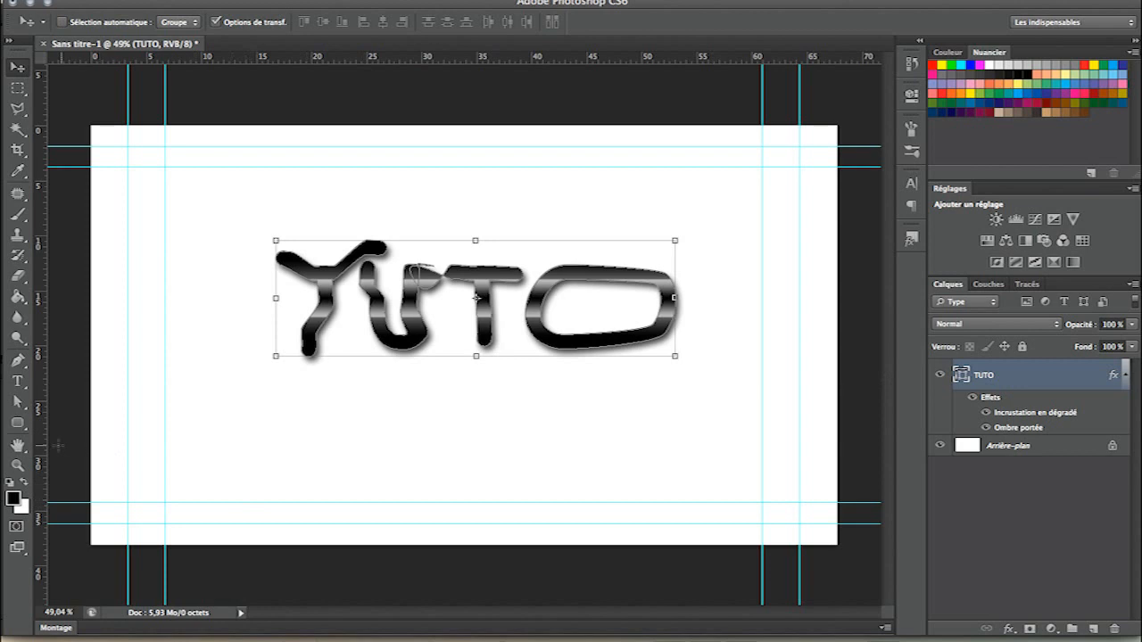
- Add an anchor point on the upper edge of the first T's right arm and pull it up into a bump
{"action": "left_click", "coordinate": [17, 359]}
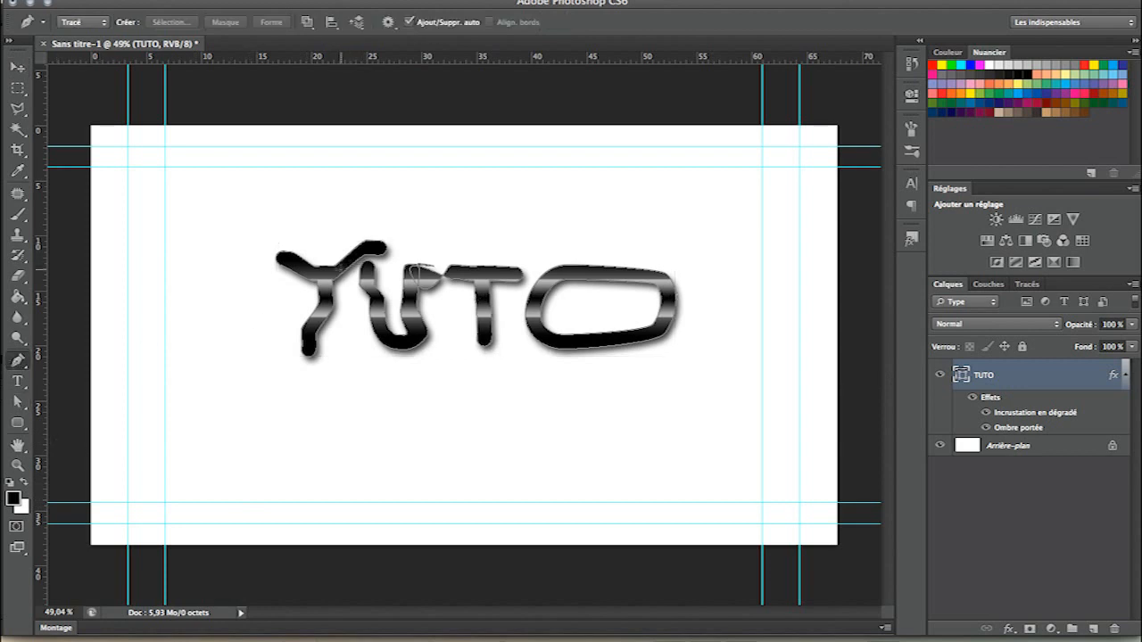
{"action": "key", "text": "super+z"}
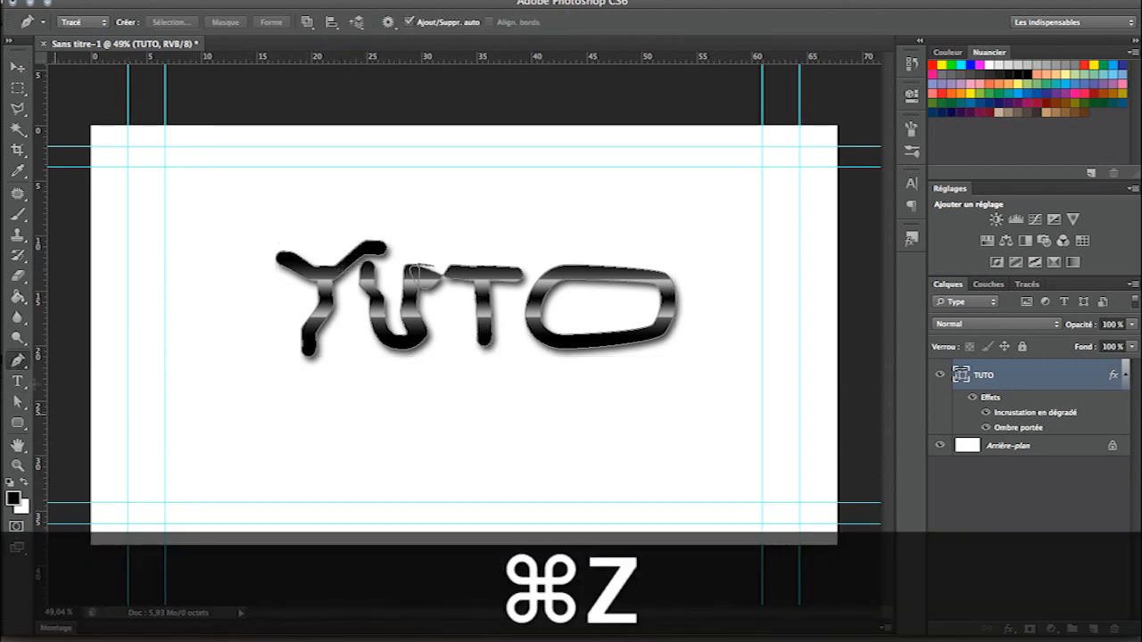
{"action": "left_click", "coordinate": [17, 401]}
{"action": "left_click", "coordinate": [328, 283]}
{"action": "key", "text": "p"}
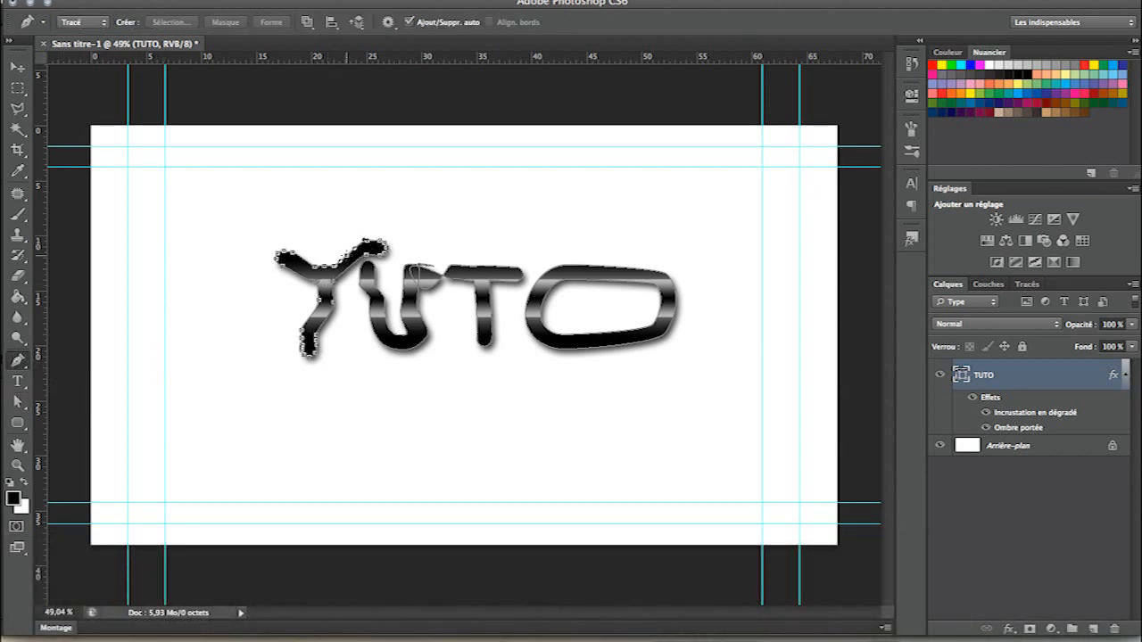
{"action": "left_click_drag", "start_coordinate": [346, 256], "coordinate": [339, 240]}
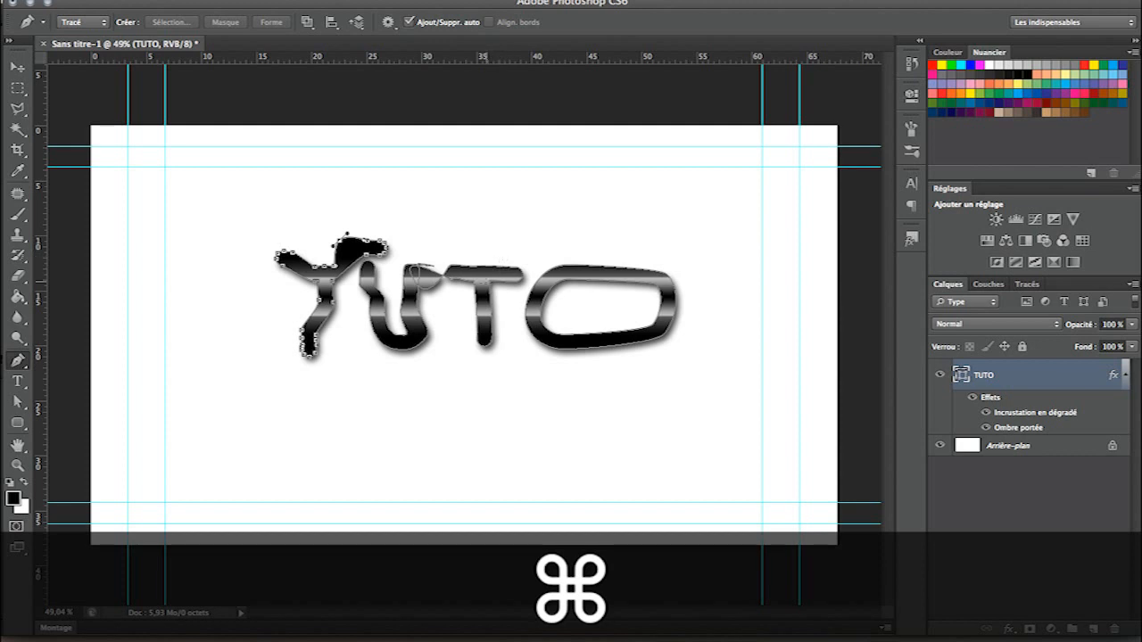
- Stretch the second T's crossbar so its right end reaches into the O and its left end meets the U's right stem
{"action": "key", "text": "a"}
{"action": "left_click", "coordinate": [522, 278]}
{"action": "left_click_drag", "start_coordinate": [522, 276], "coordinate": [562, 270]}
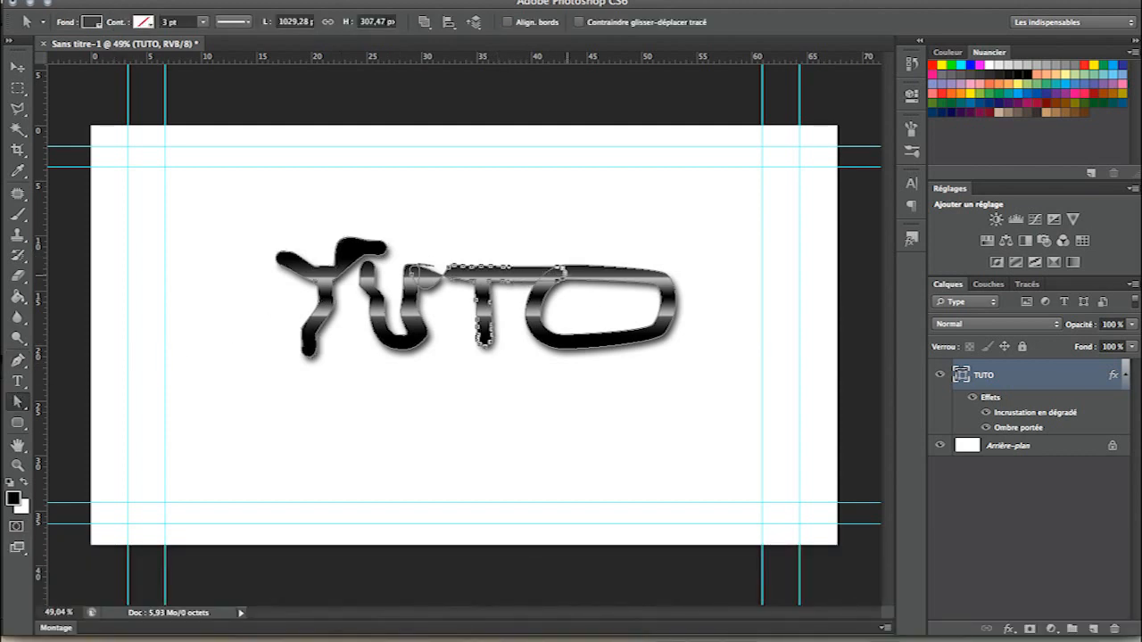
{"action": "left_click", "coordinate": [490, 487]}
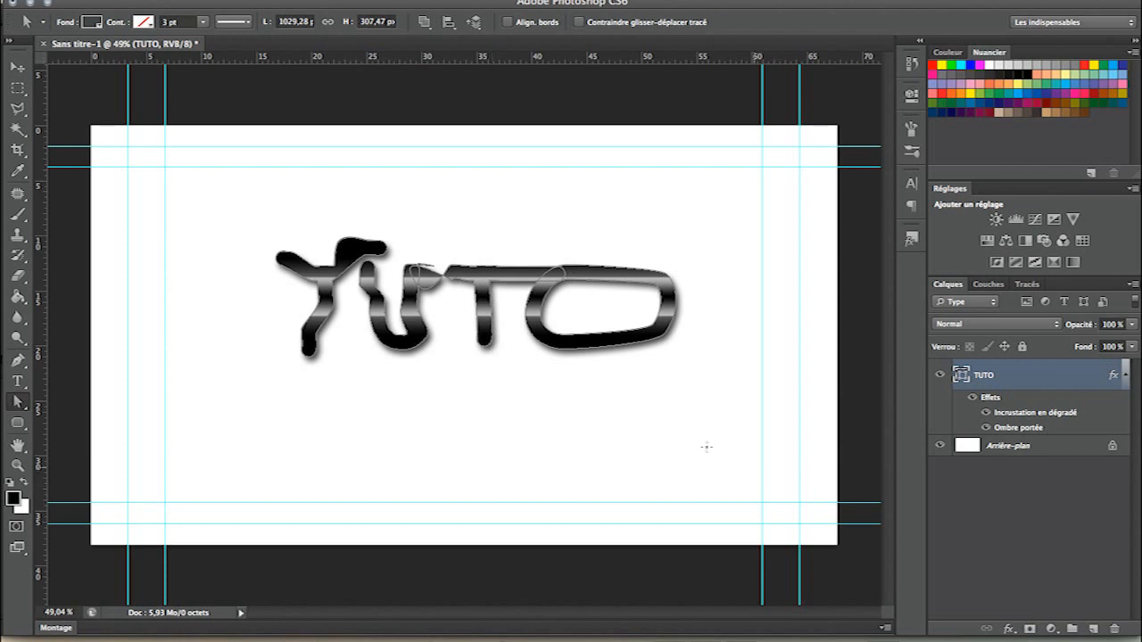
{"action": "left_click", "coordinate": [457, 268]}
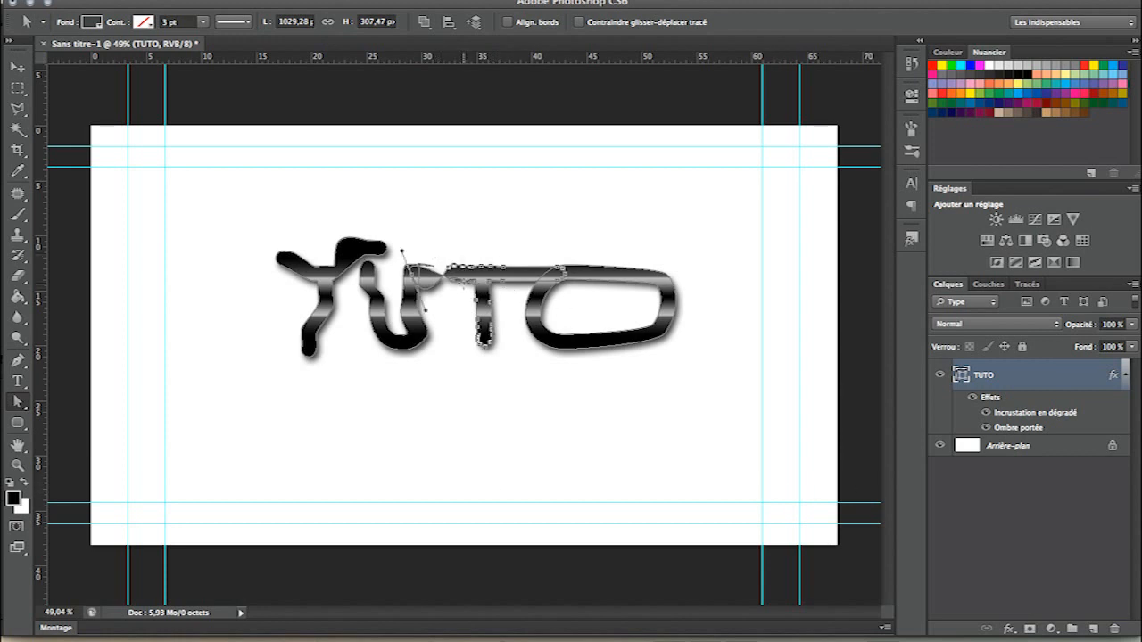
{"action": "left_click_drag", "start_coordinate": [450, 268], "coordinate": [420, 266]}
{"action": "left_click", "coordinate": [440, 343]}
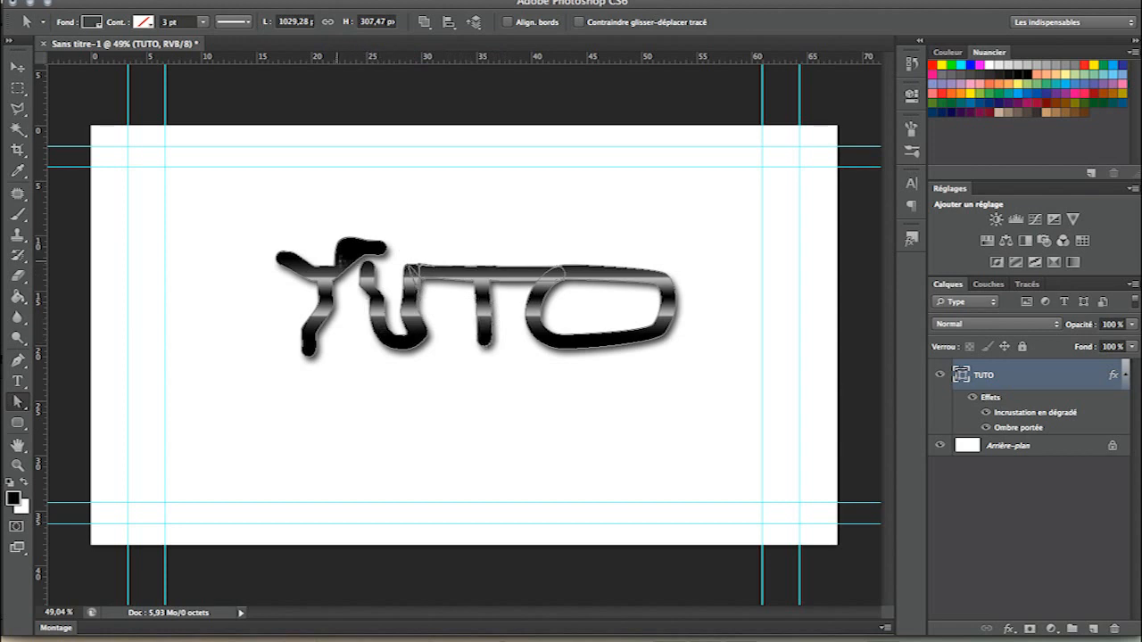
- Pull the lower edge of the first T's right arm onto the U's left tip, and lower the bump's anchor point back onto the arm
{"action": "left_click", "coordinate": [346, 261]}
{"action": "mouse_move", "coordinate": [365, 254]}
{"action": "left_mouse_down"}
{"action": "mouse_move", "coordinate": [364, 279]}
{"action": "mouse_move", "coordinate": [373, 265]}
{"action": "left_mouse_up"}
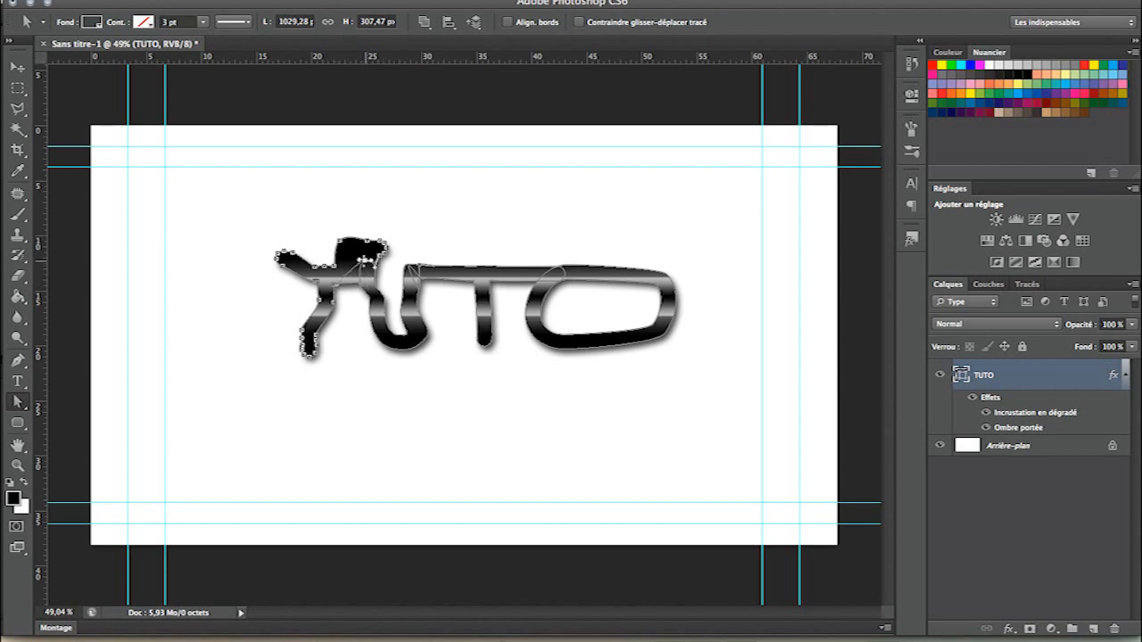
{"action": "left_click", "coordinate": [362, 333]}
{"action": "left_click", "coordinate": [341, 241]}
{"action": "left_click_drag", "start_coordinate": [339, 240], "coordinate": [346, 258]}
{"action": "left_click", "coordinate": [346, 304]}
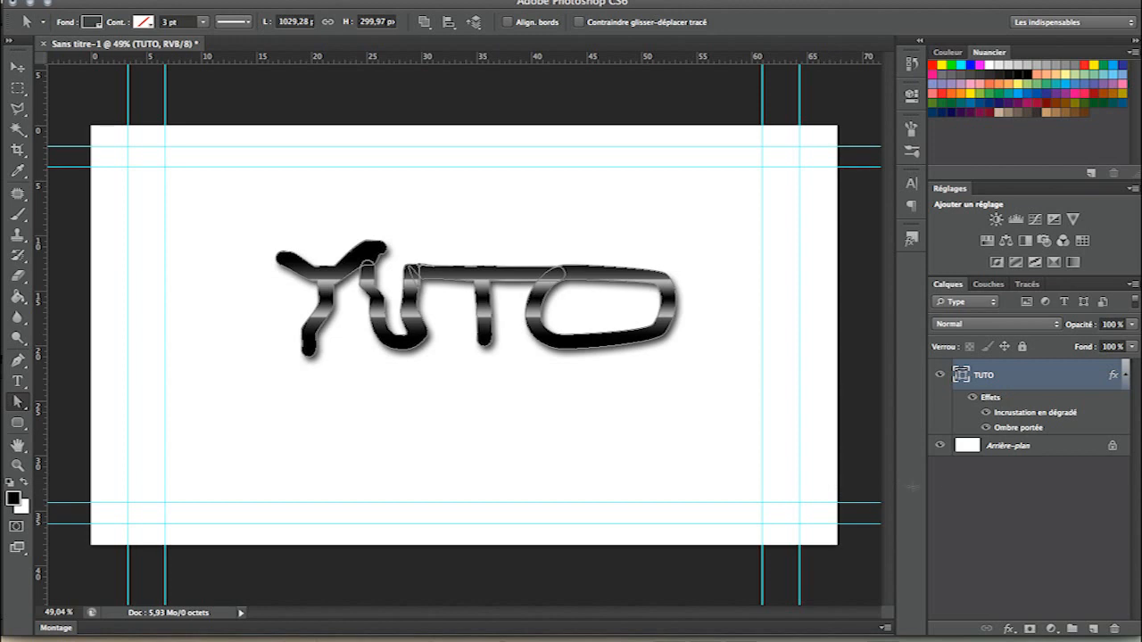
- Apply the pale-to-bright-blue gradient preset with a contour from the Styles library to the TUTO layer
{"action": "left_click", "coordinate": [945, 490]}
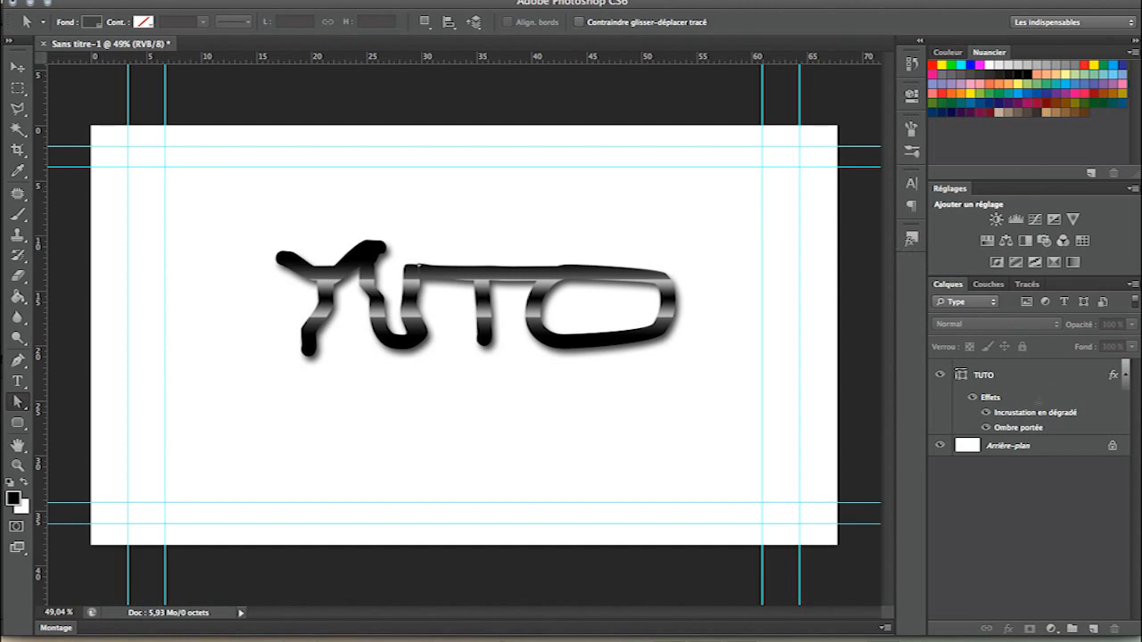
{"action": "left_click", "coordinate": [1008, 376]}
{"action": "left_click", "coordinate": [911, 239]}
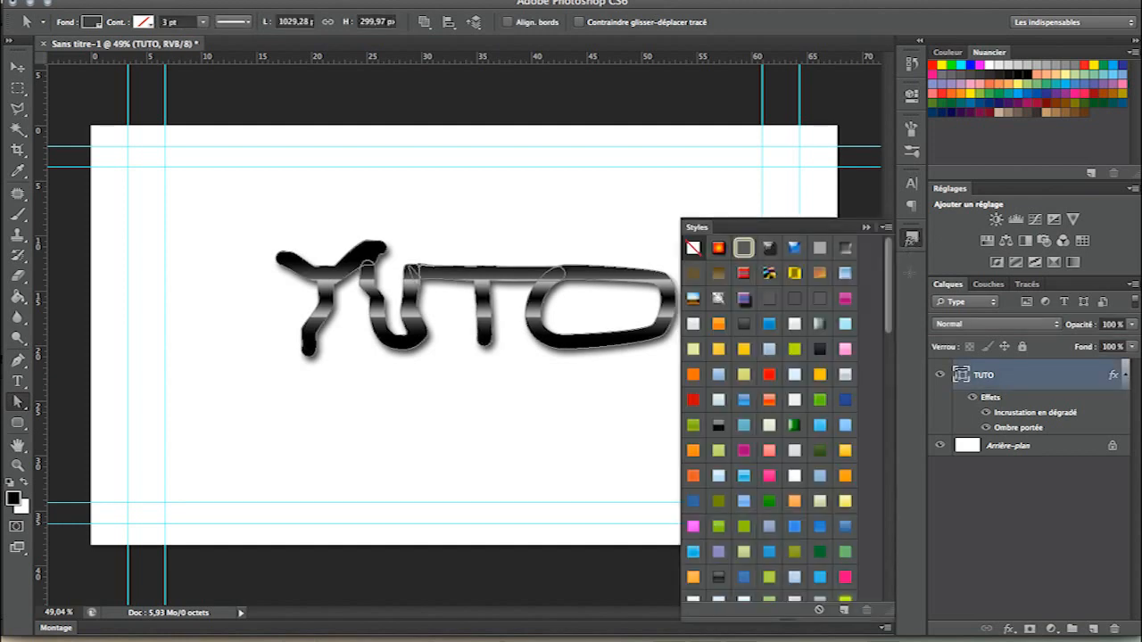
{"action": "left_click", "coordinate": [744, 400]}
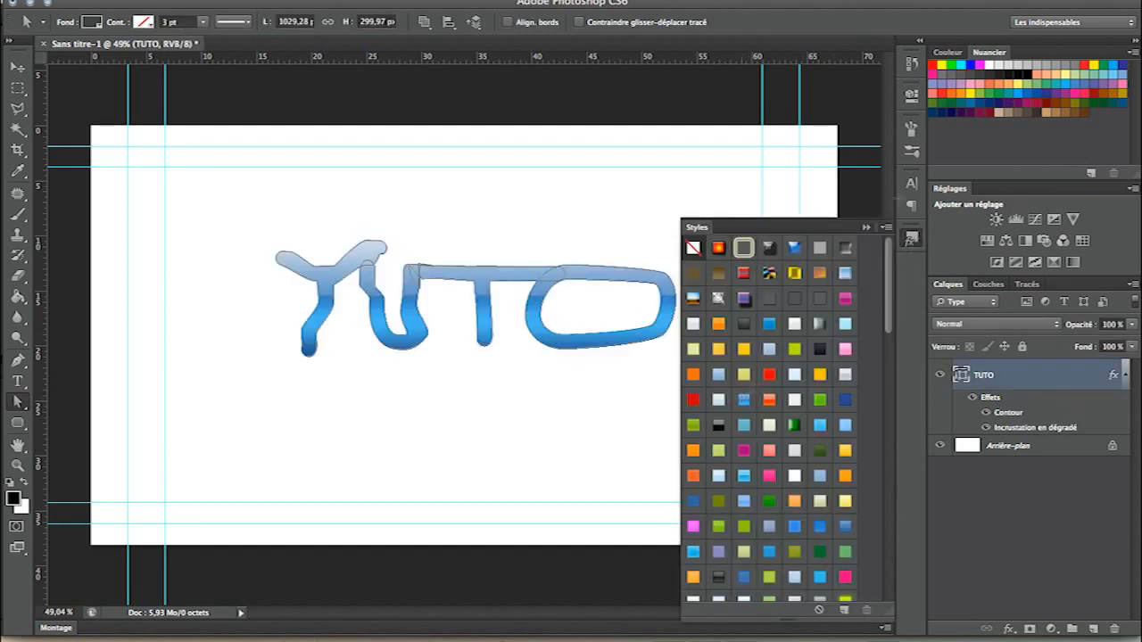
- Add a drop shadow to the TUTO layer with a distance of 11 px and a size of 16 px
{"action": "left_click", "coordinate": [865, 227]}
{"action": "left_click", "coordinate": [1020, 527]}
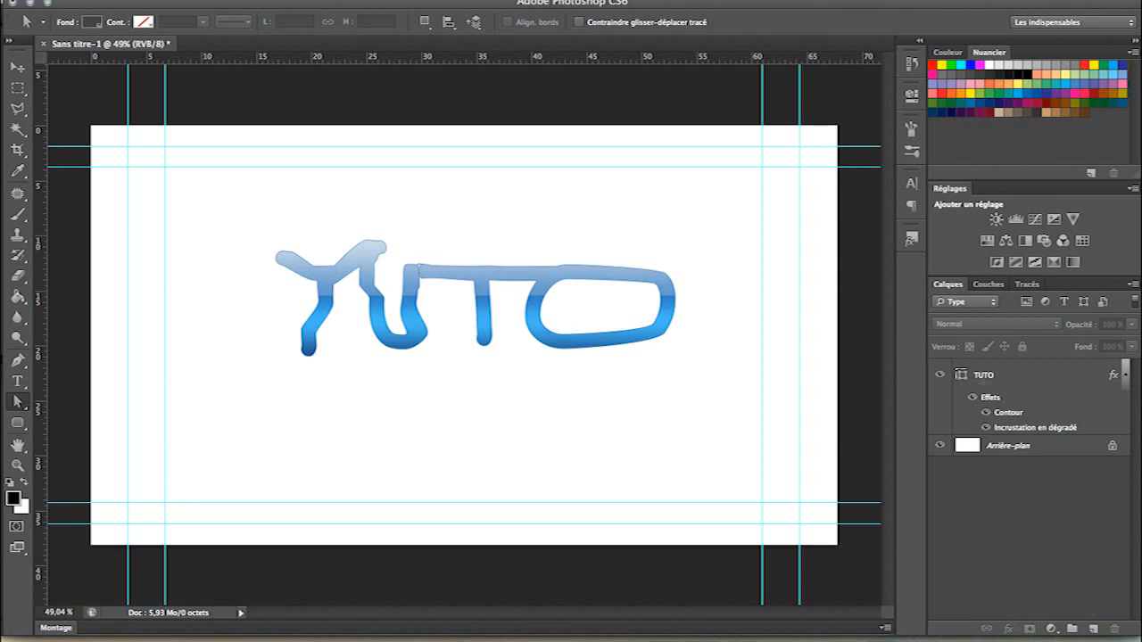
{"action": "left_click", "coordinate": [987, 377]}
{"action": "left_click", "coordinate": [1009, 628]}
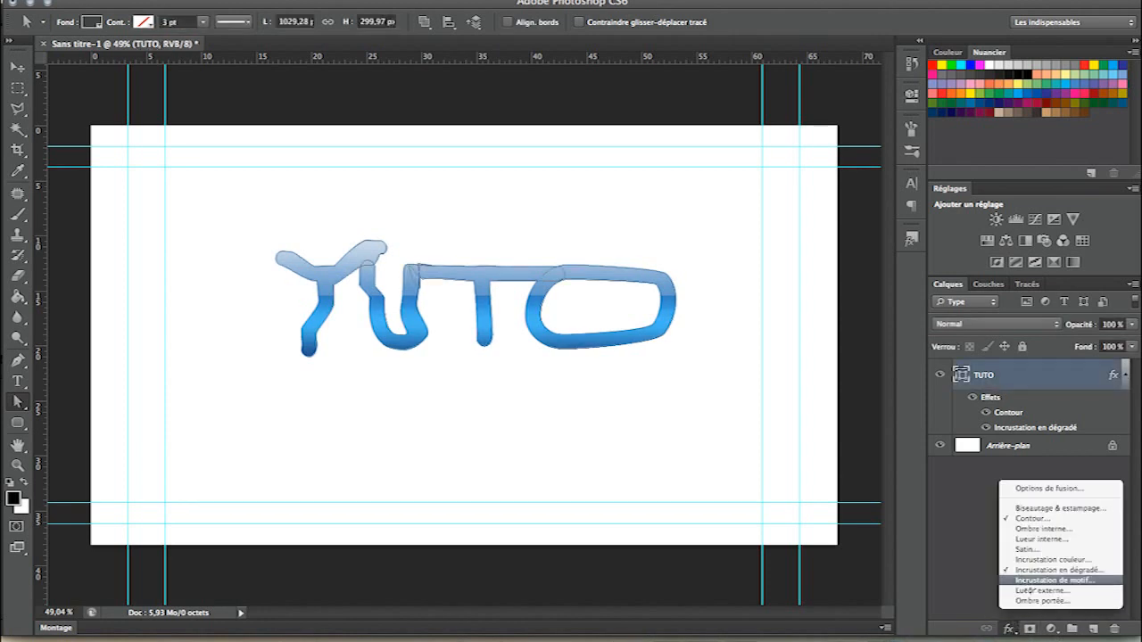
{"action": "left_click", "coordinate": [1035, 610]}
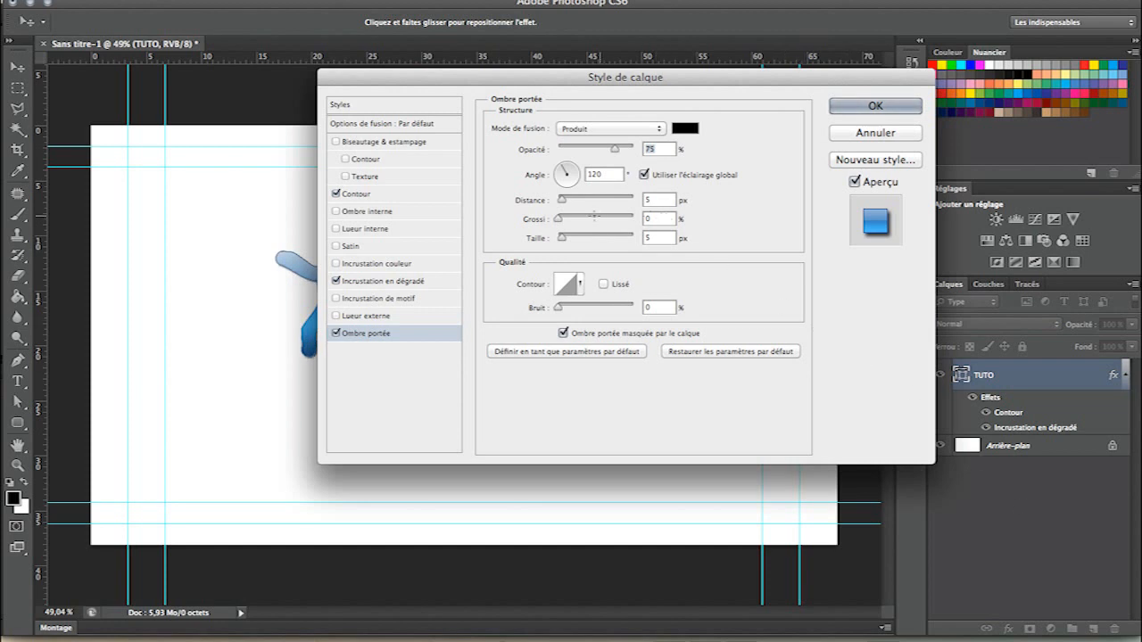
{"action": "left_click_drag", "start_coordinate": [562, 200], "coordinate": [564, 242]}
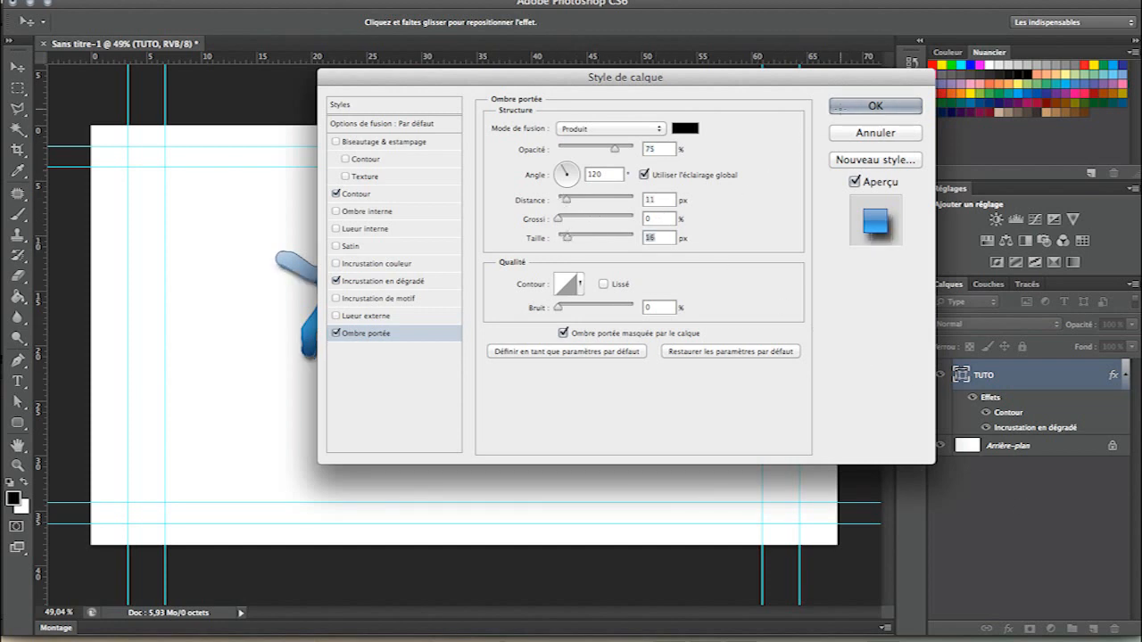
{"action": "left_click", "coordinate": [875, 106]}
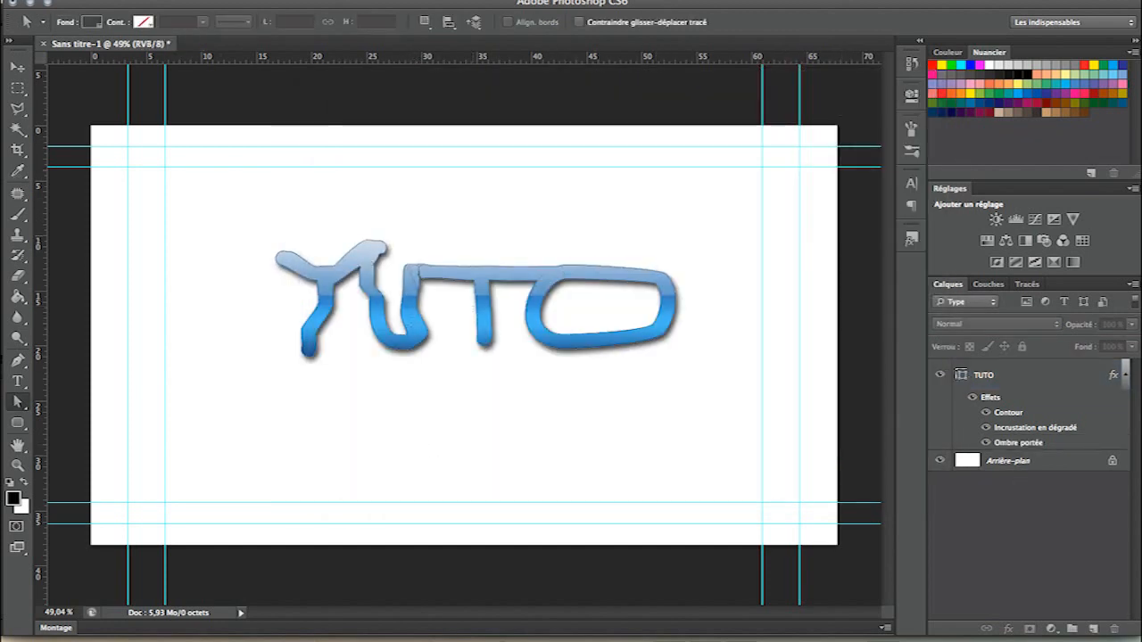
- Move the TUTO word slightly down and to the left on the canvas, then leave its layer deselected
{"action": "key", "text": "v"}
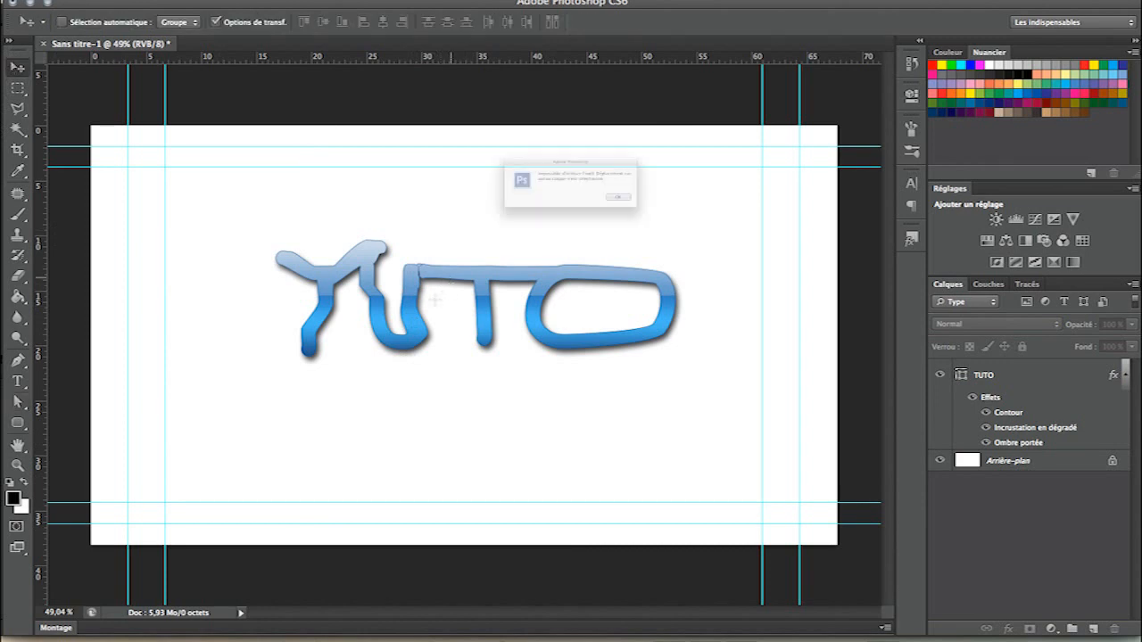
{"action": "left_click", "coordinate": [441, 291]}
{"action": "left_click", "coordinate": [689, 218]}
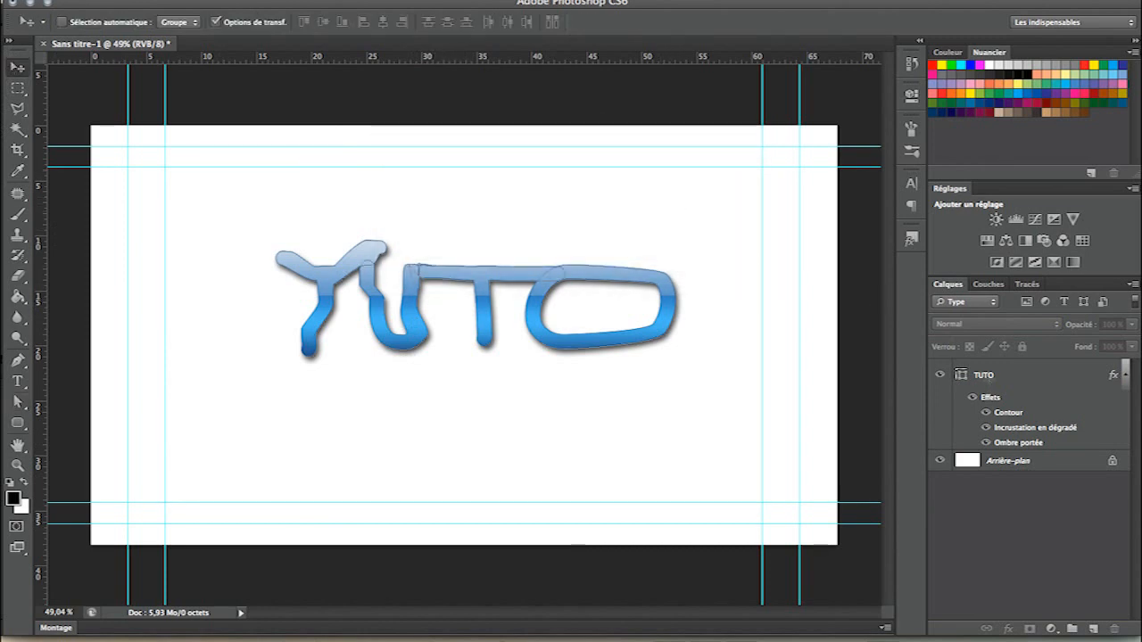
{"action": "left_click", "coordinate": [990, 382]}
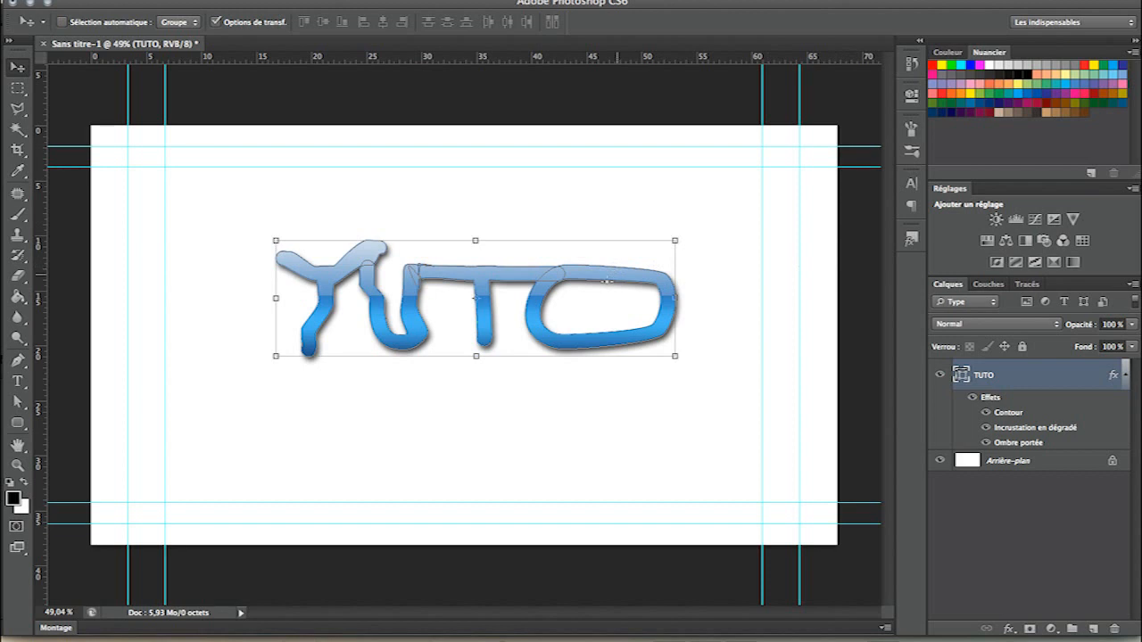
{"action": "left_click_drag", "start_coordinate": [614, 278], "coordinate": [593, 296]}
{"action": "left_click", "coordinate": [953, 525]}
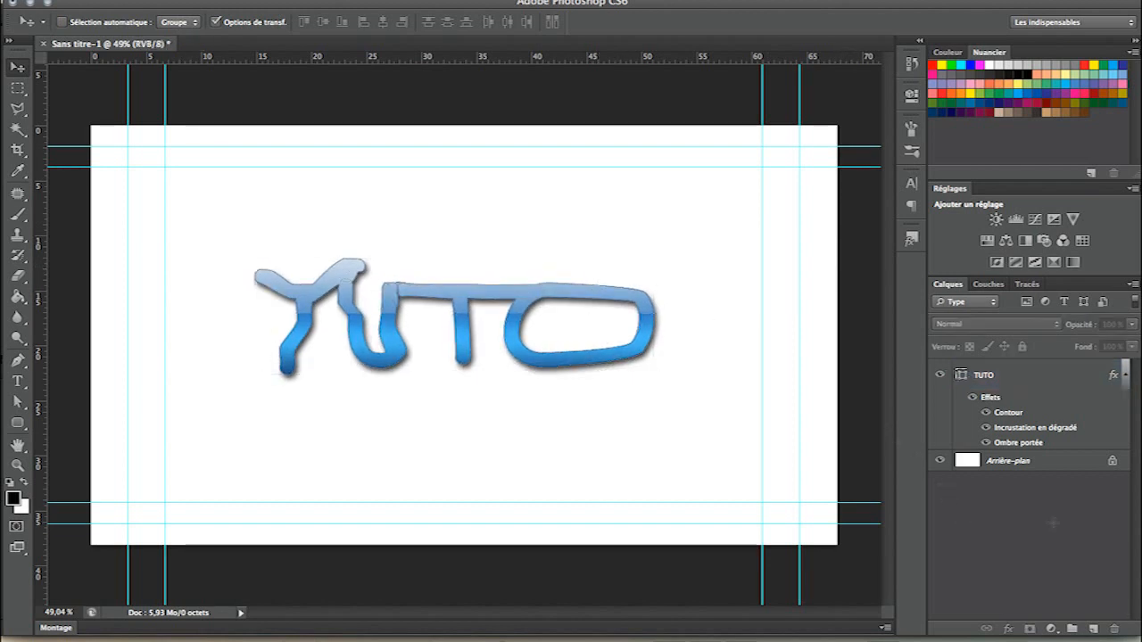